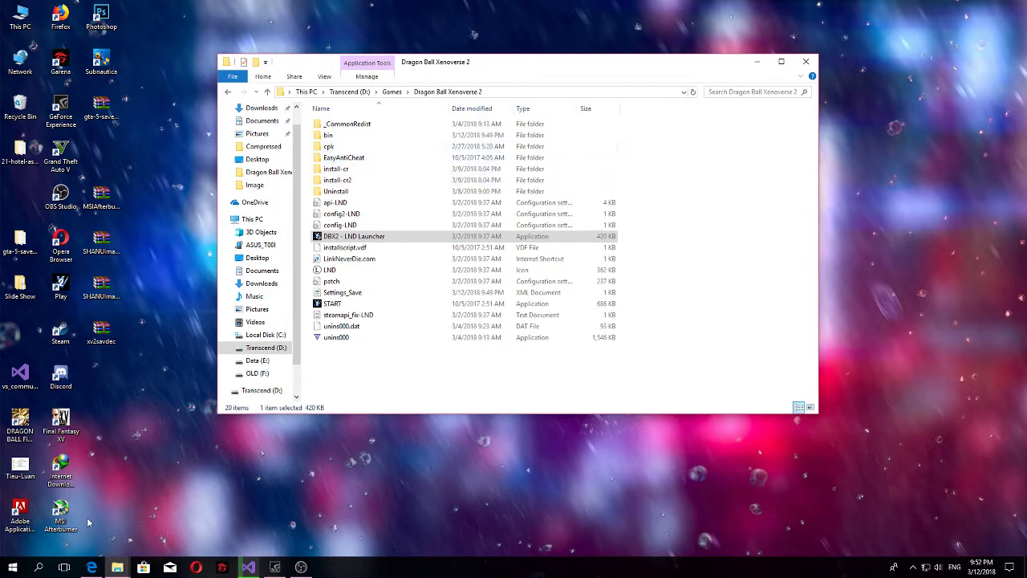
# - Switch to Microsoft Edge and look through the posts in the Games Dragon Ball Việt Nam Facebook group, then minimize the browser
pyautogui.click(91, 567)
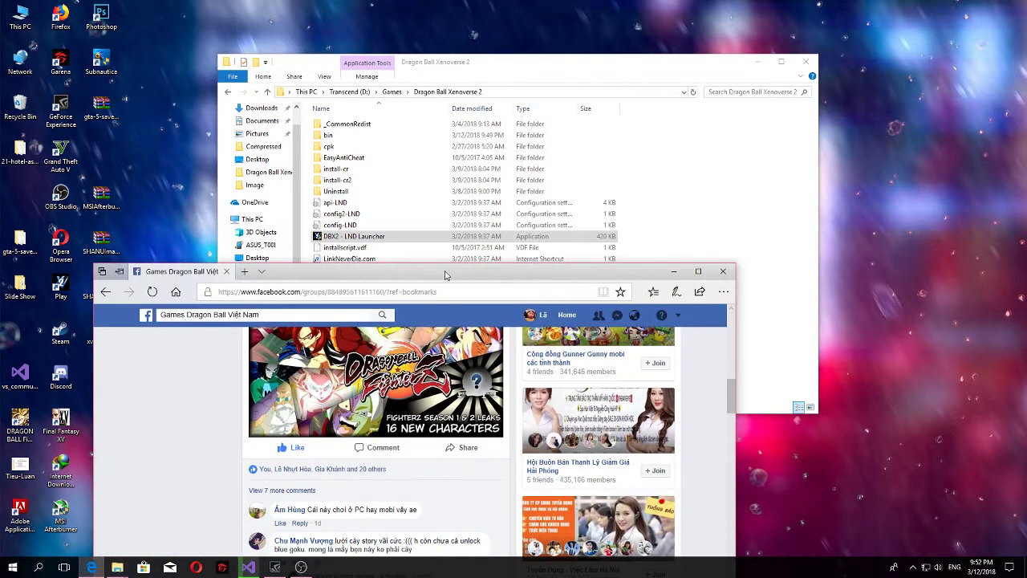
pyautogui.moveTo(442, 276); pyautogui.dragTo(477, 1)
pyautogui.scroll(10, 326, 177)
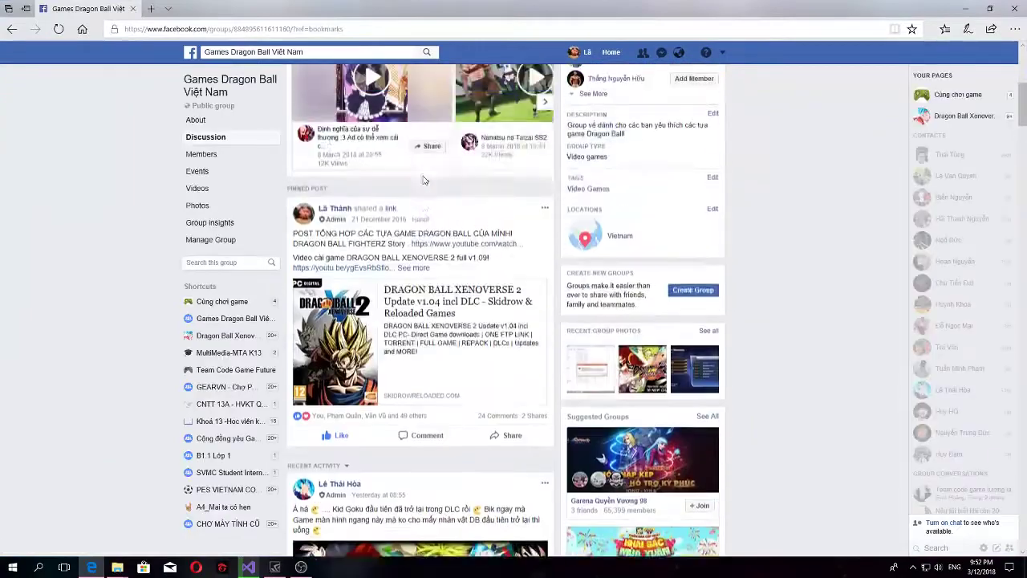
pyautogui.scroll(-7, 353, 212)
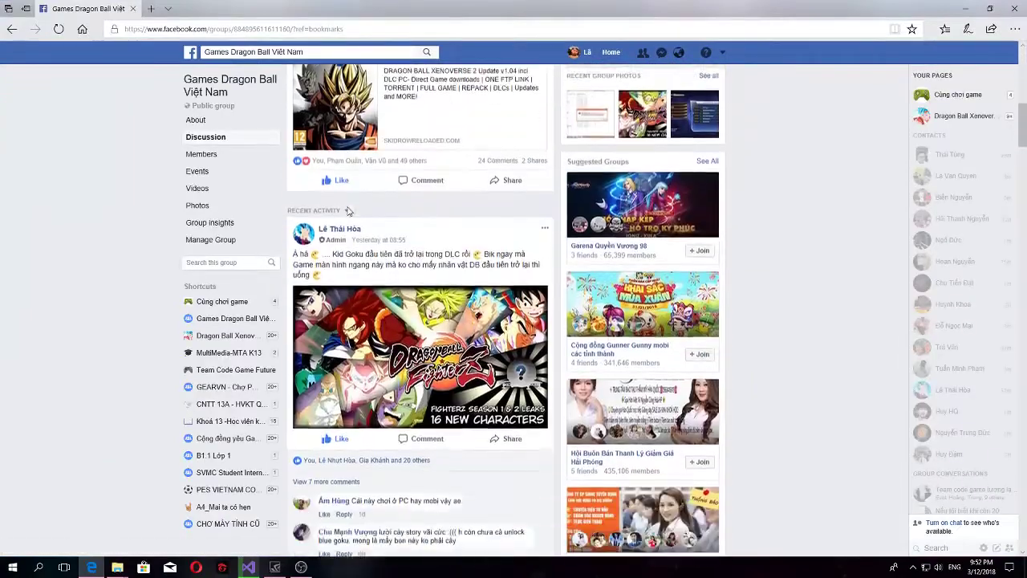
pyautogui.scroll(4, 348, 211)
pyautogui.scroll(-12, 347, 211)
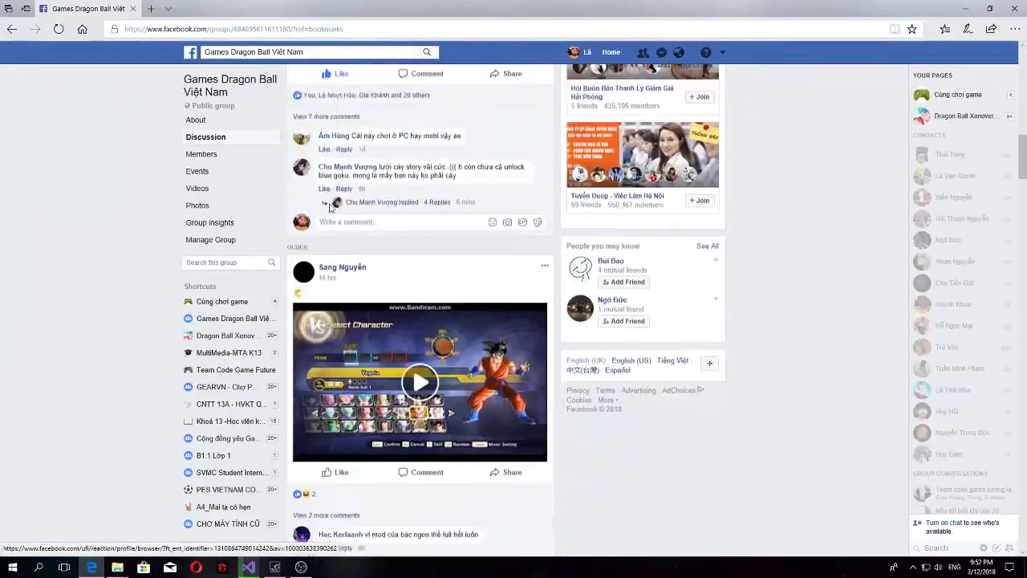
pyautogui.scroll(3, 333, 206)
pyautogui.scroll(-10, 333, 206)
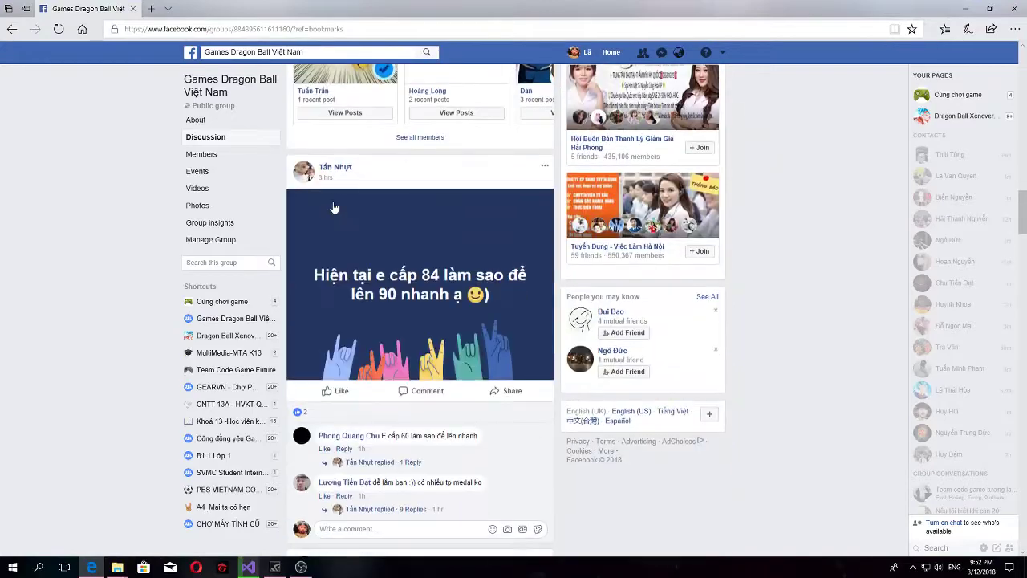
pyautogui.scroll(-4, 336, 207)
pyautogui.scroll(4, 353, 207)
pyautogui.scroll(-4, 369, 207)
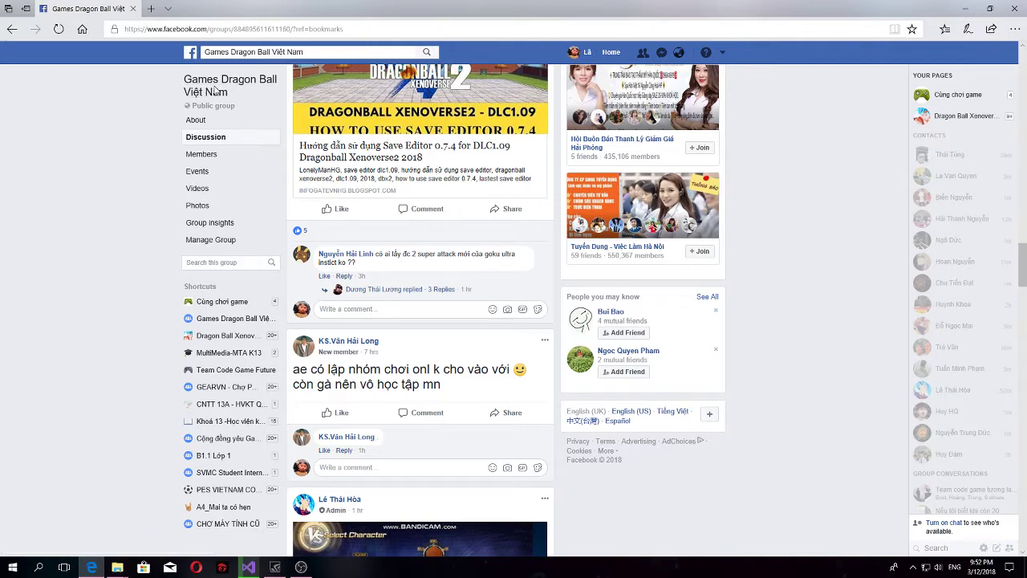
pyautogui.scroll(-5, 241, 91)
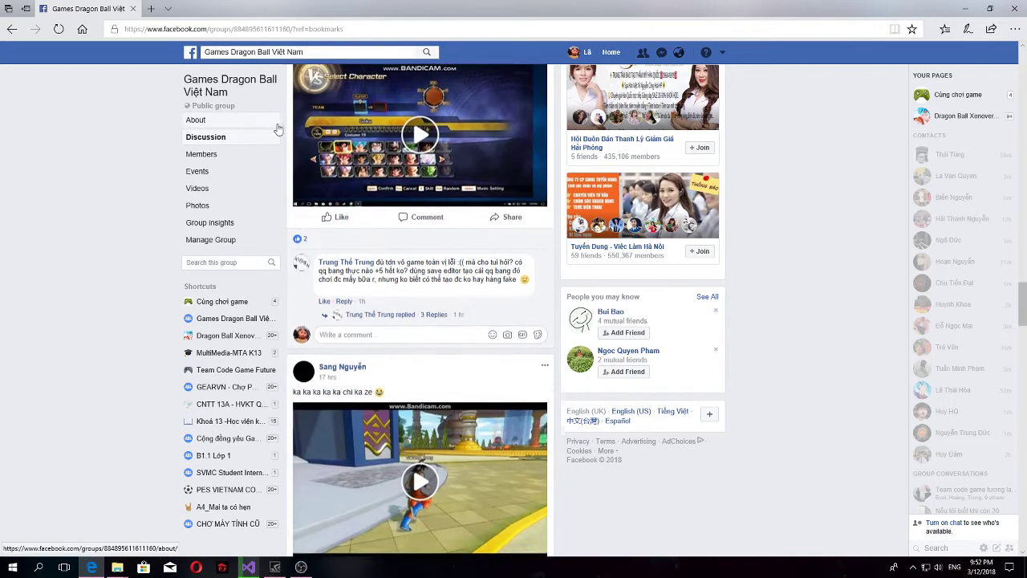
pyautogui.scroll(6, 245, 128)
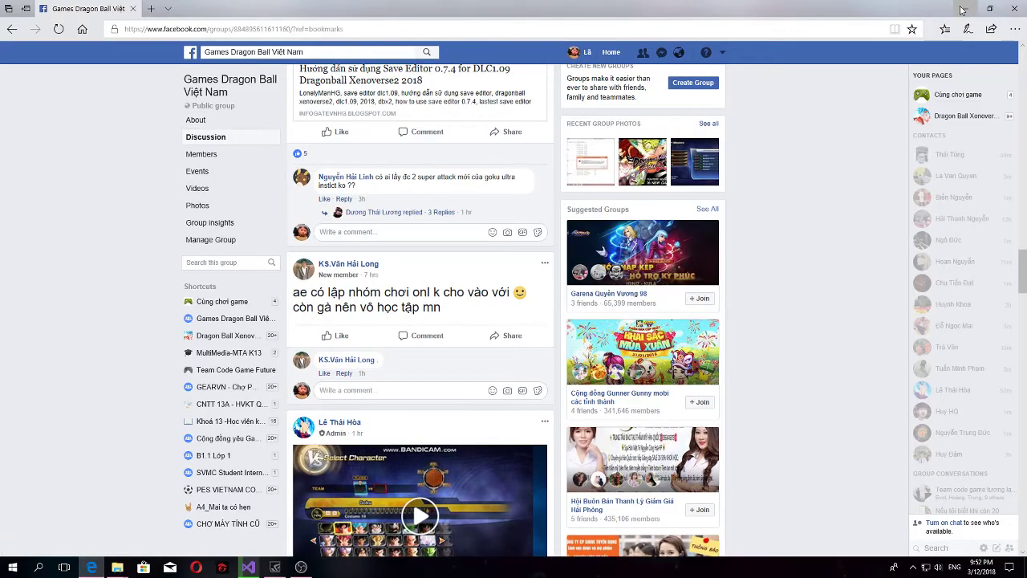
pyautogui.click(962, 10)
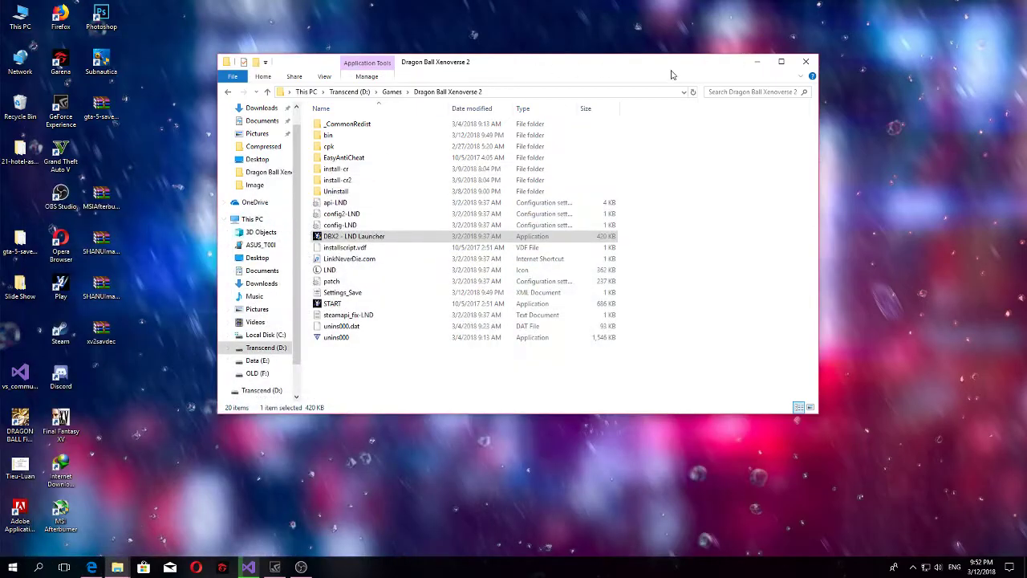
# - Move the game folder window aside and open the inner DBX2-Crack.incl.LND.Launcher_LinkNeverDie.Com folder from the desktop
pyautogui.moveTo(673, 75); pyautogui.dragTo(822, 69)
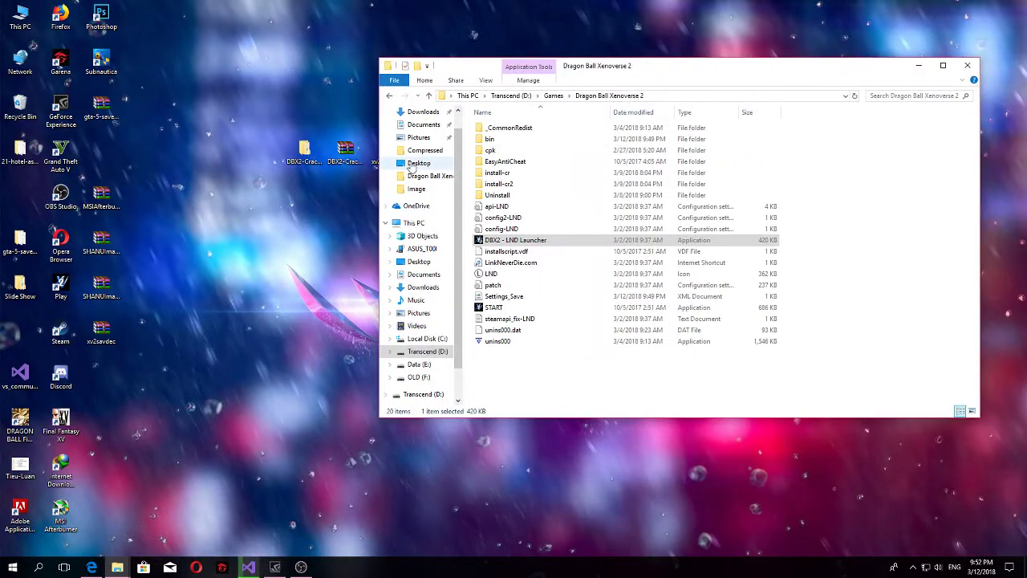
pyautogui.moveTo(583, 69); pyautogui.dragTo(694, 69)
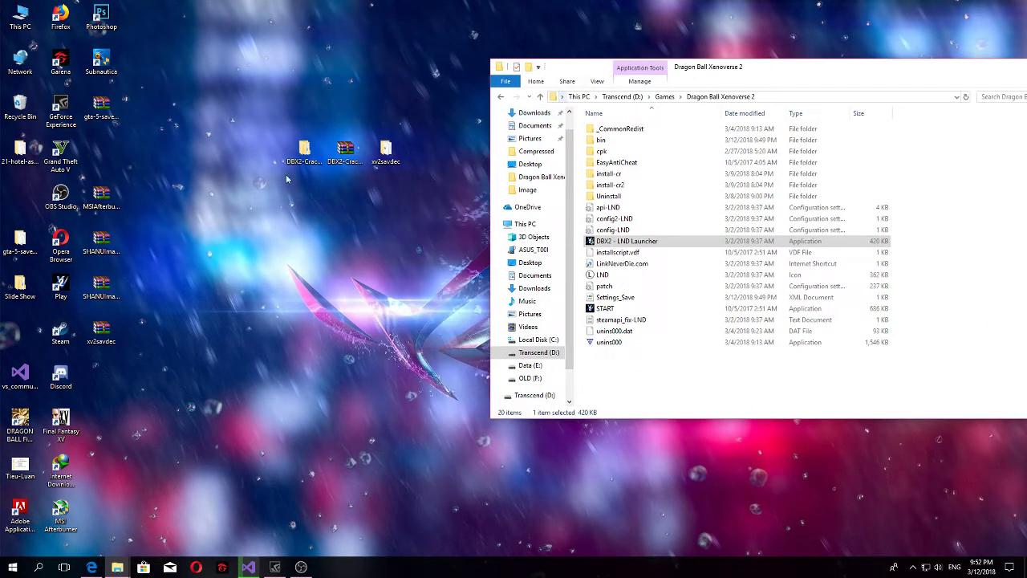
pyautogui.moveTo(286, 178); pyautogui.dragTo(370, 92)
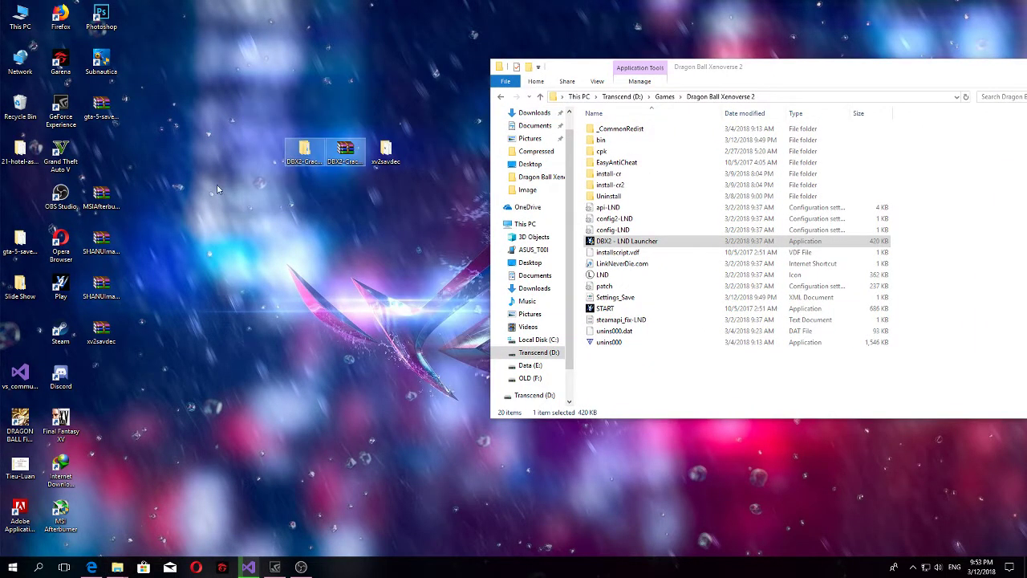
pyautogui.click(307, 159)
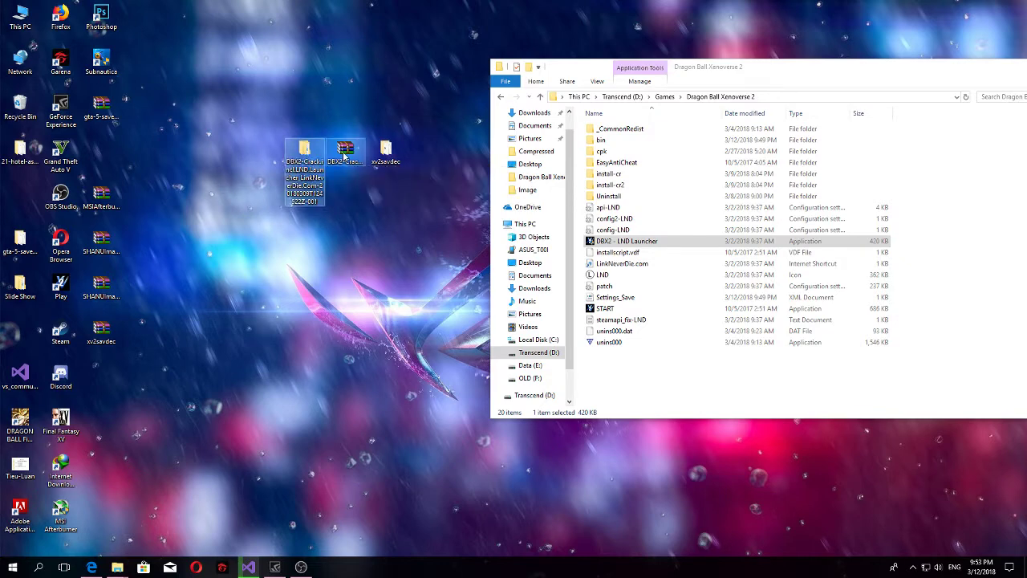
pyautogui.doubleClick(307, 161)
pyautogui.moveTo(180, 143); pyautogui.dragTo(187, 78)
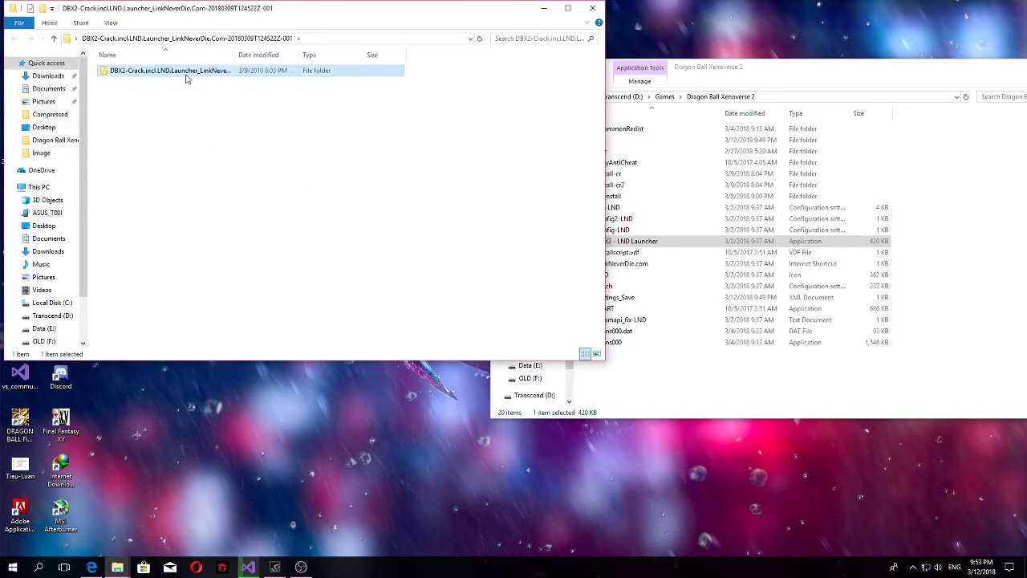
pyautogui.doubleClick(186, 78)
# - Try to copy all the launcher files into the Dragon Ball Xenoverse 2 folder, and close the replace prompt
pyautogui.moveTo(232, 234); pyautogui.dragTo(92, 49)
pyautogui.rightClick(196, 97)
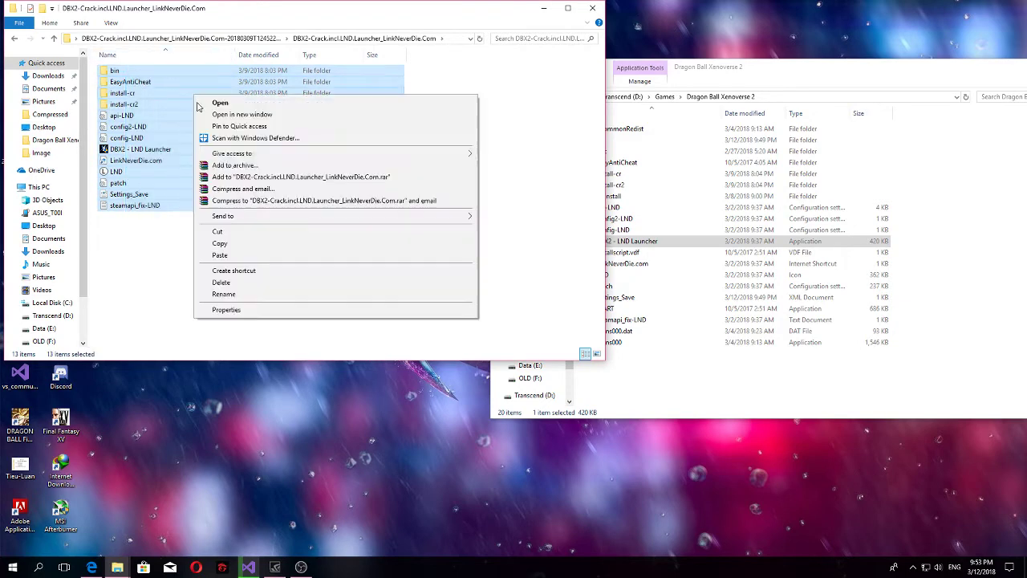
pyautogui.click(228, 243)
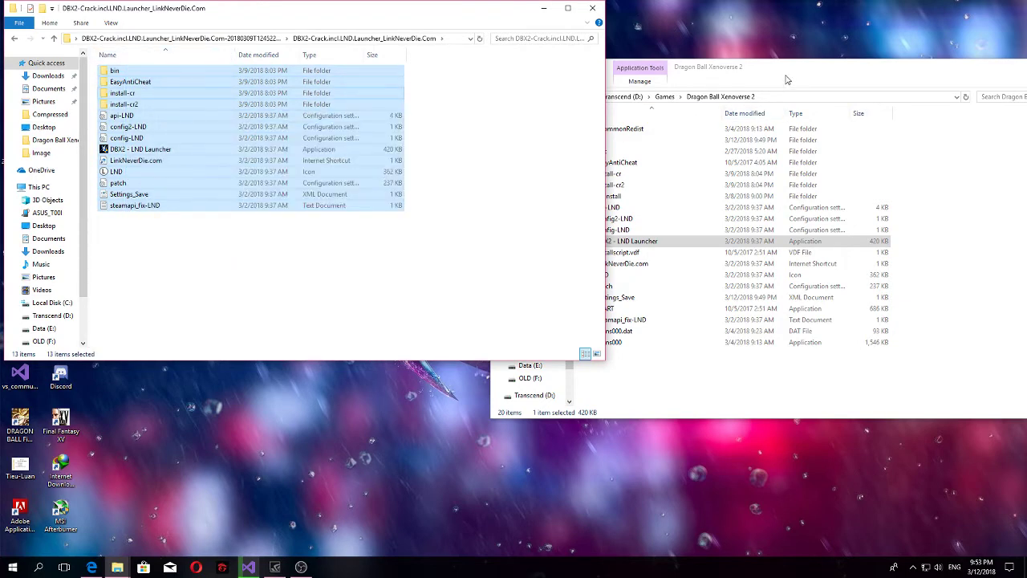
pyautogui.moveTo(786, 67); pyautogui.dragTo(588, 48)
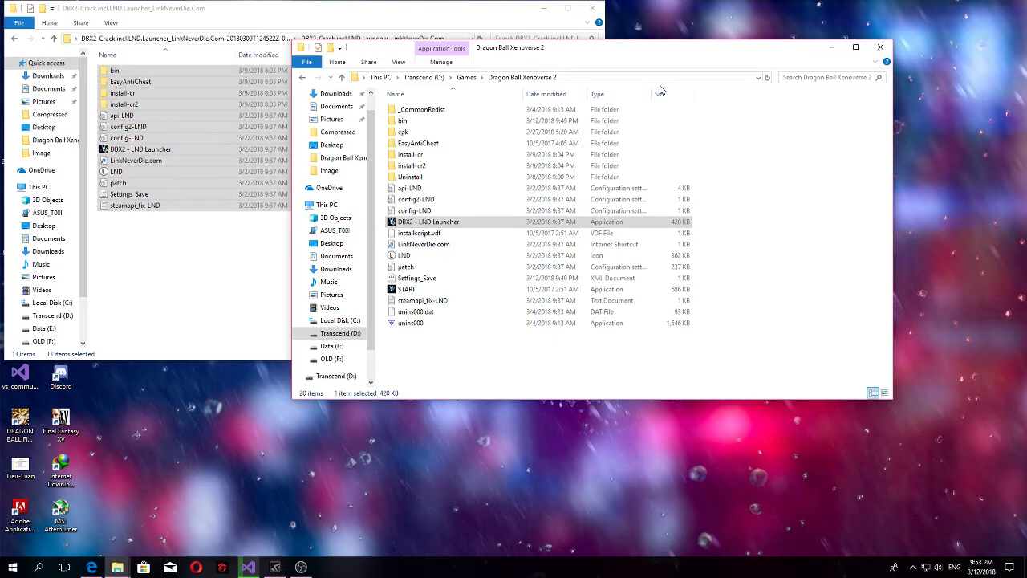
pyautogui.rightClick(776, 161)
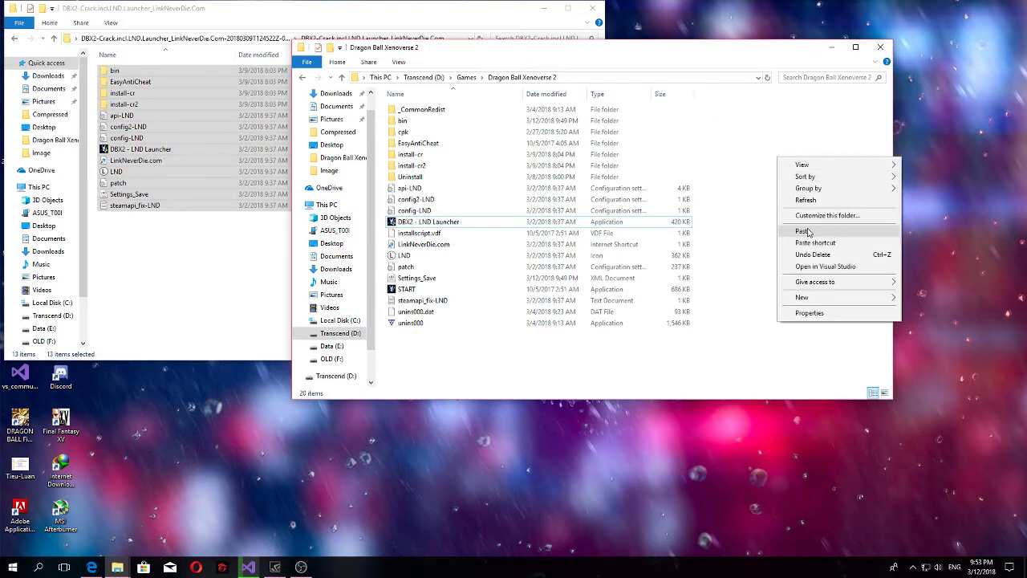
pyautogui.click(802, 231)
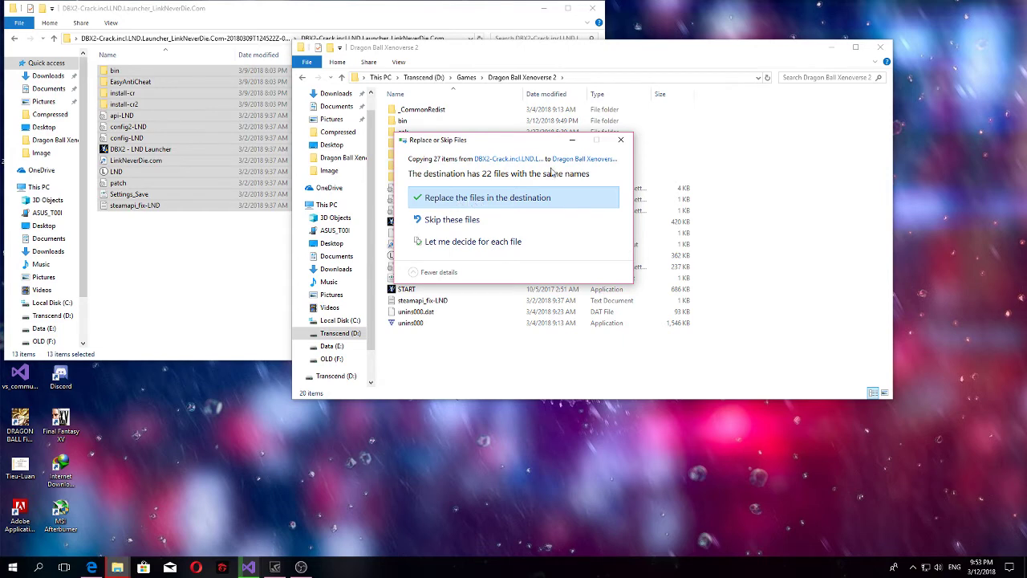
pyautogui.click(622, 143)
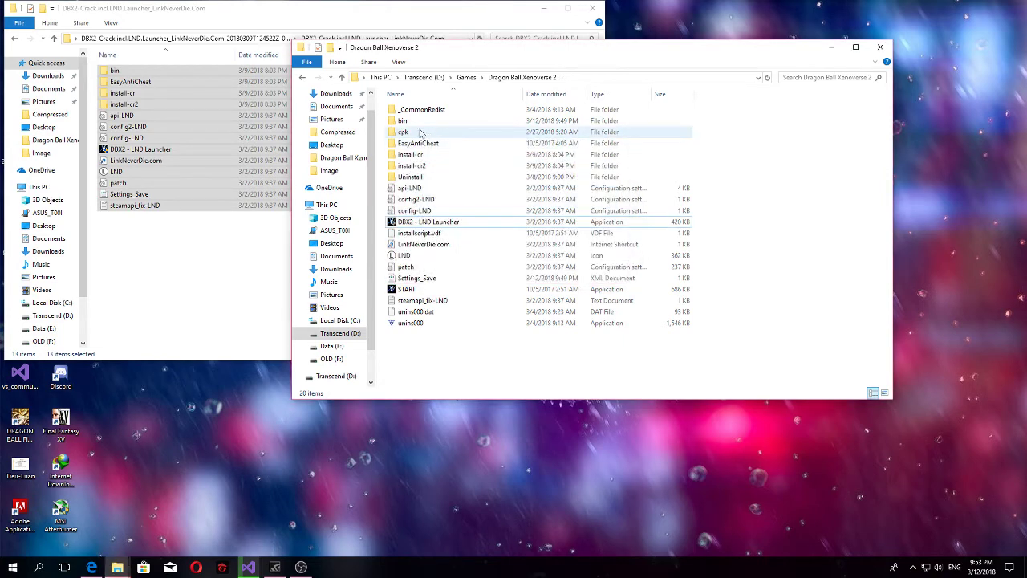
# - Close the extracted launcher folder, start the game with DBX2 - LND Launcher from the game folder, and skip the intro
pyautogui.click(592, 8)
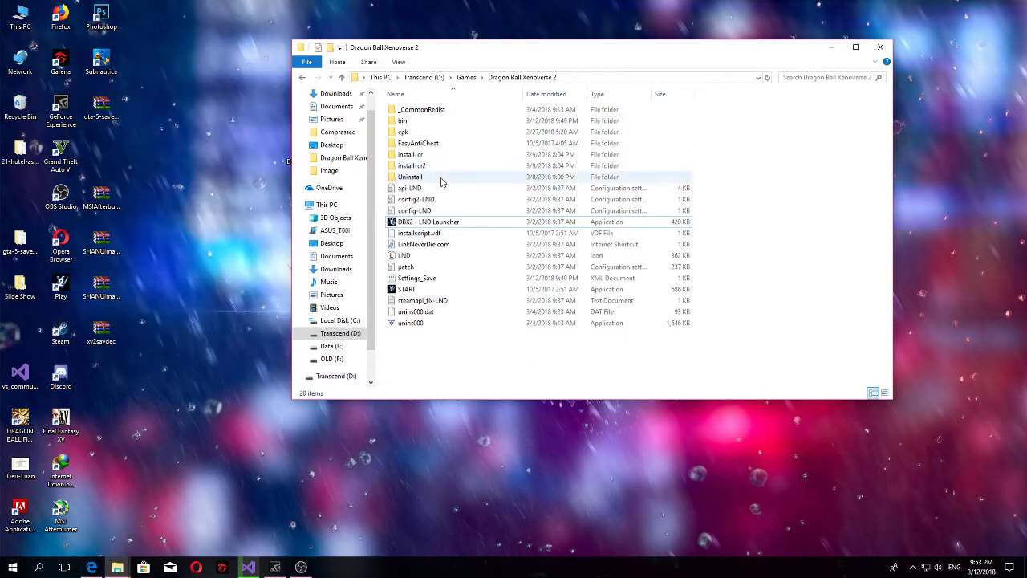
pyautogui.doubleClick(420, 222)
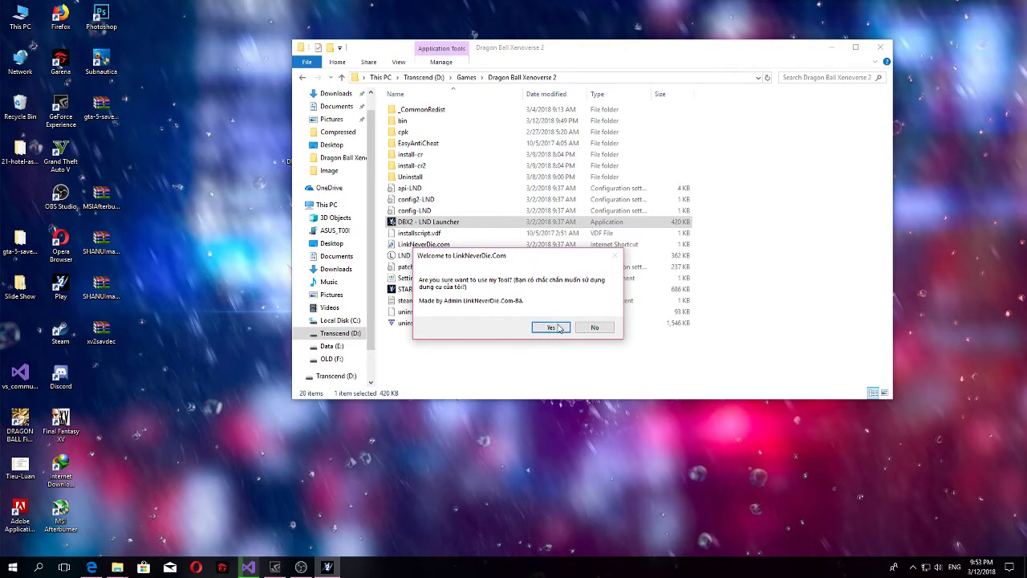
pyautogui.click(548, 327)
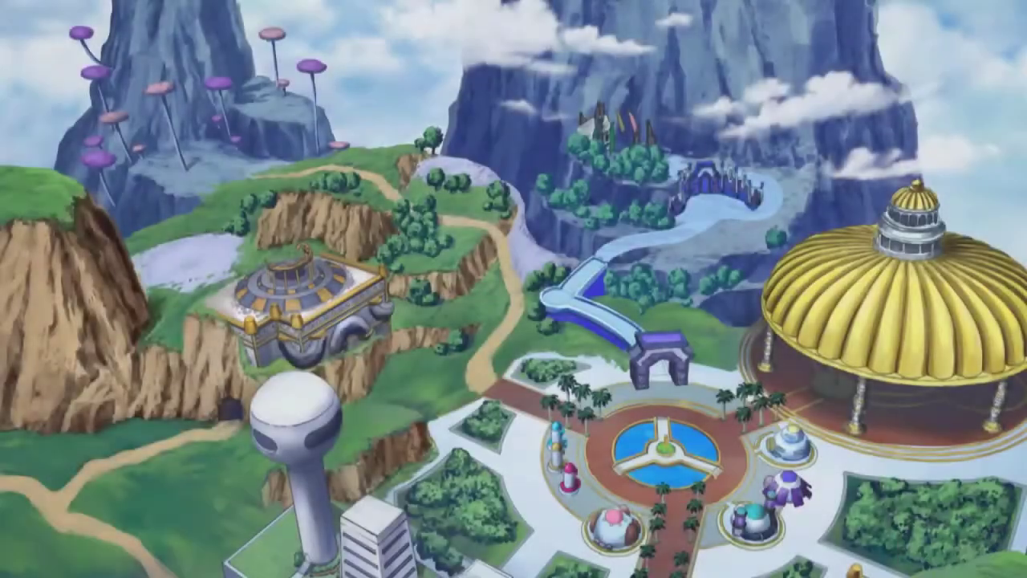
pyautogui.press('Return')
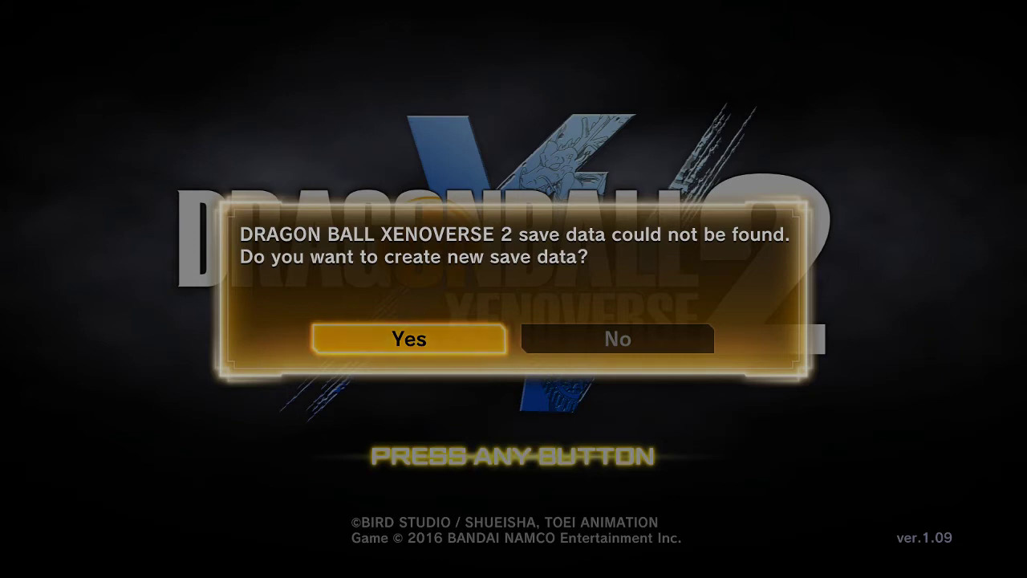
# - Create new save data, accept the carry-over precautions, and try to carry over save data from the previous game
pyautogui.press('Return')
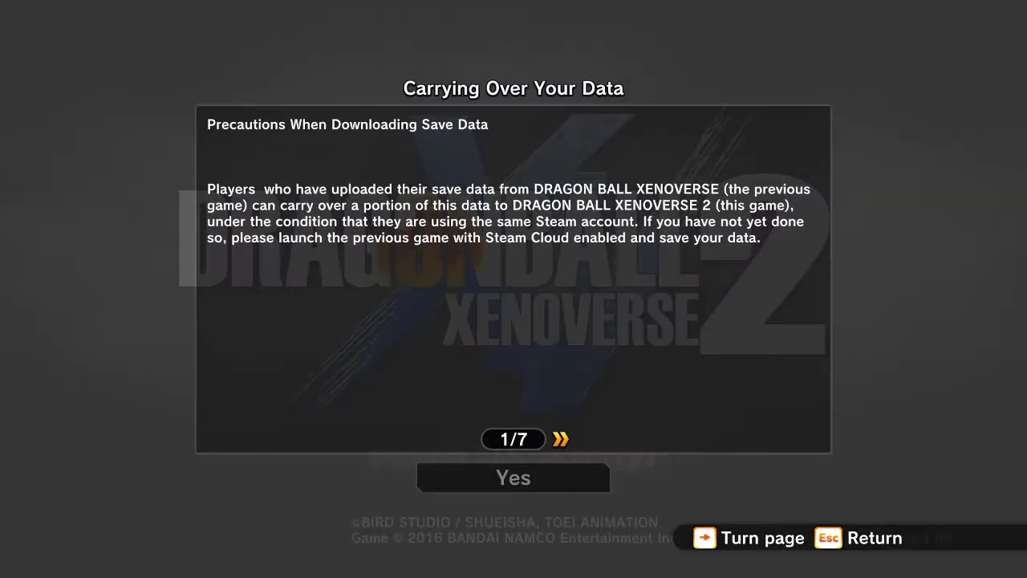
pyautogui.press('Right')
pyautogui.press('Right')
pyautogui.press('Right')
pyautogui.press('Right')
pyautogui.press('Right')
pyautogui.press('Right')
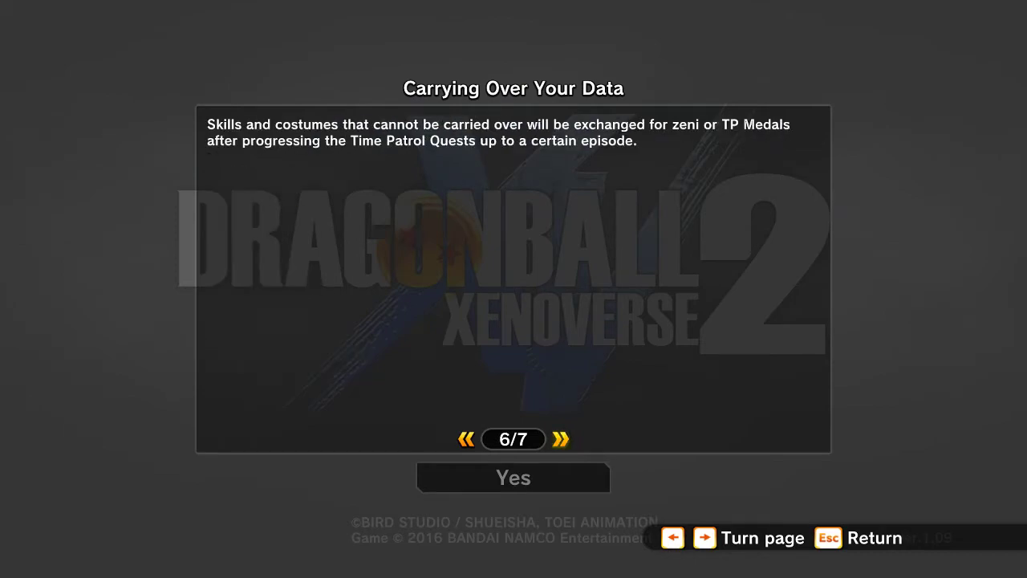
pyautogui.press('Return')
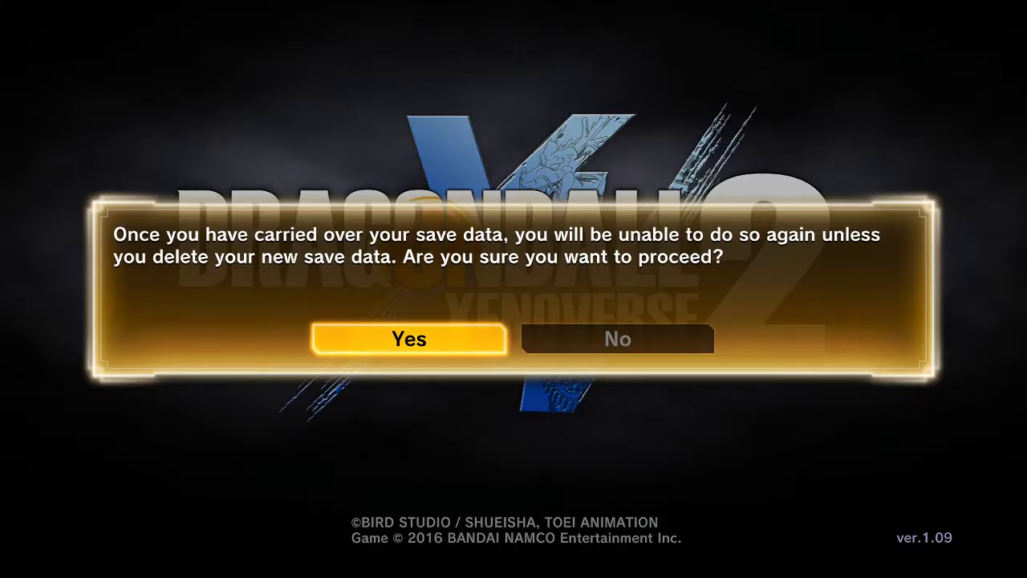
pyautogui.press('Return')
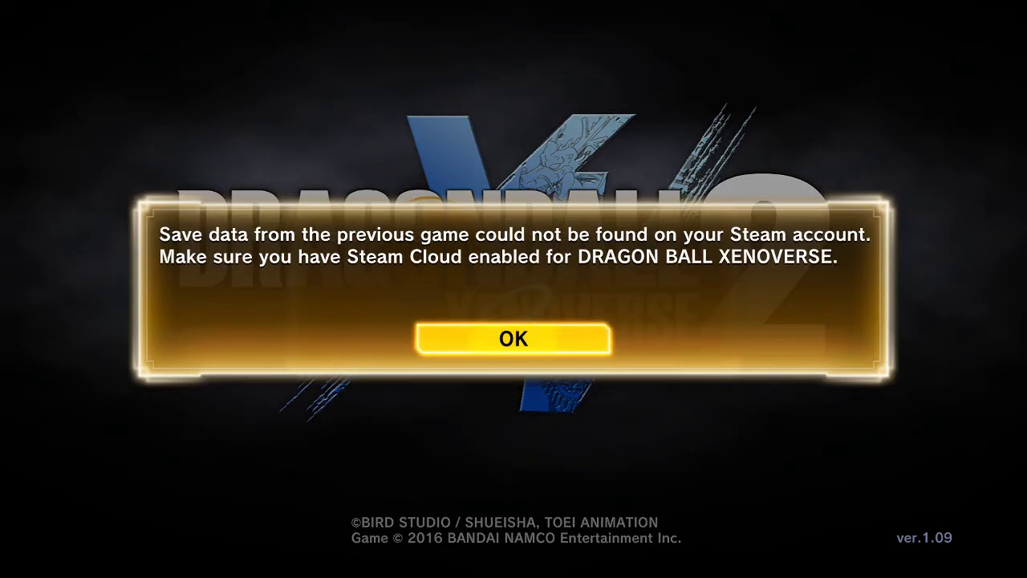
pyautogui.press('Return')
# - Accept the TP Medal reward and claim the Future Trunks's Clothes (Super) item available on Steam
pyautogui.press('Return')
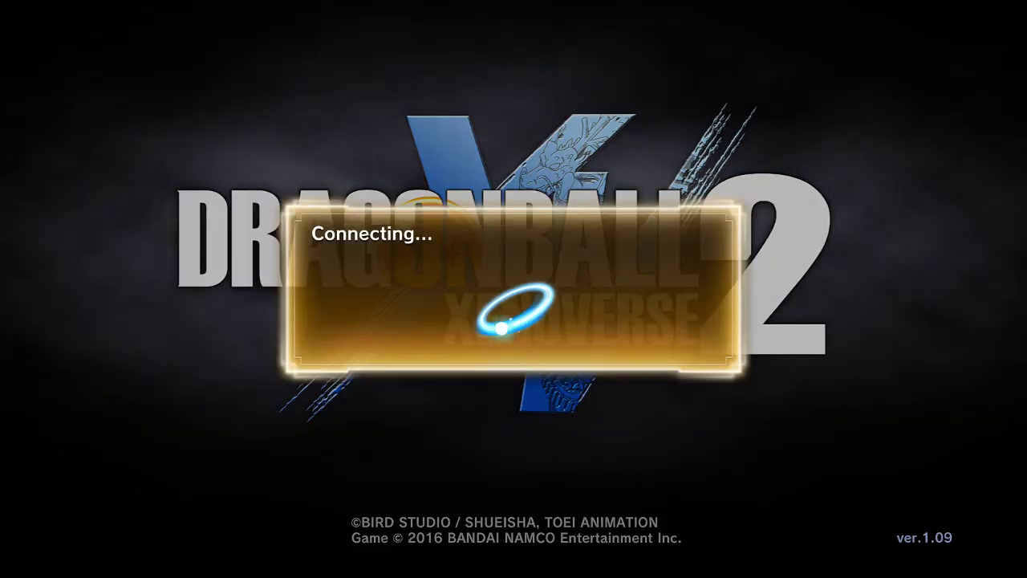
pyautogui.press('Return')
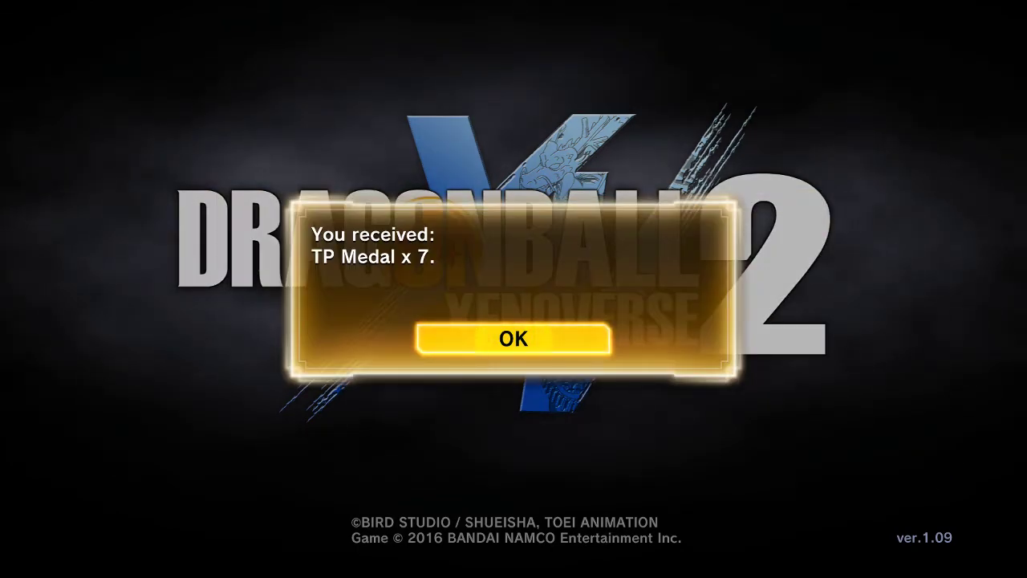
pyautogui.press('Return')
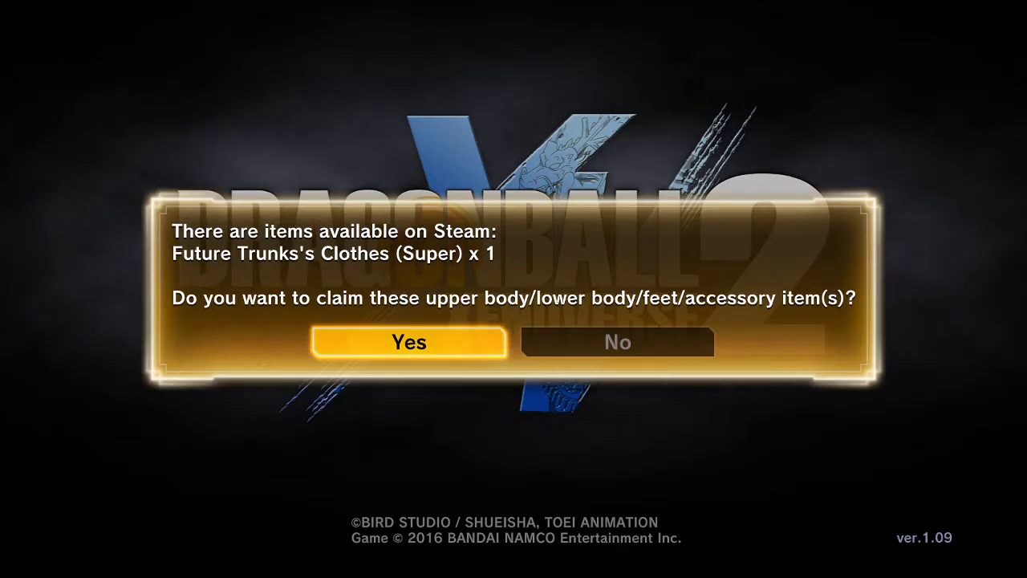
pyautogui.press('Return')
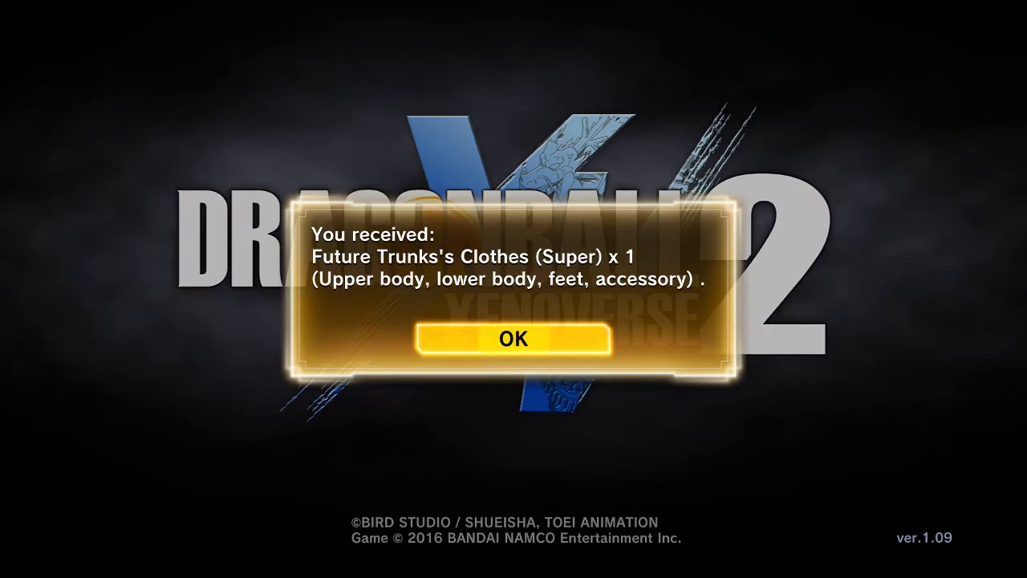
pyautogui.press('Return')
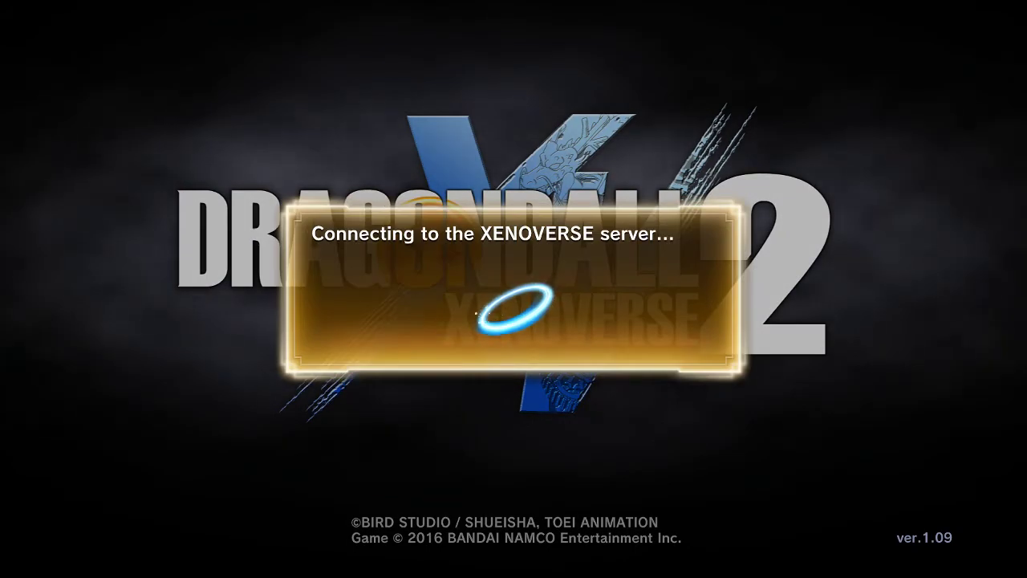
# - Exit Dragon Ball Xenoverse 2 from the title screen and confirm quitting the game
pyautogui.press('Return')
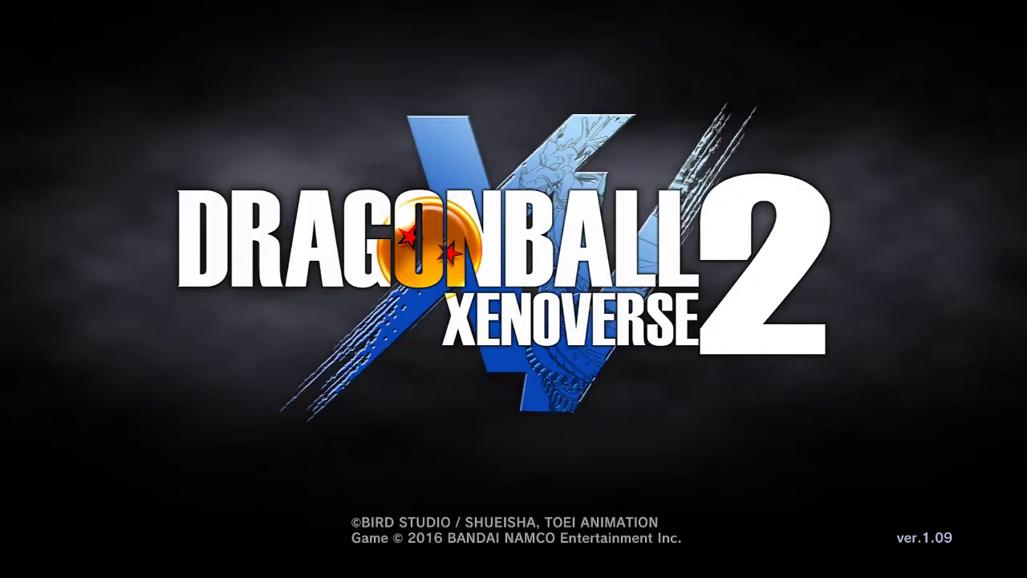
pyautogui.press('Down')
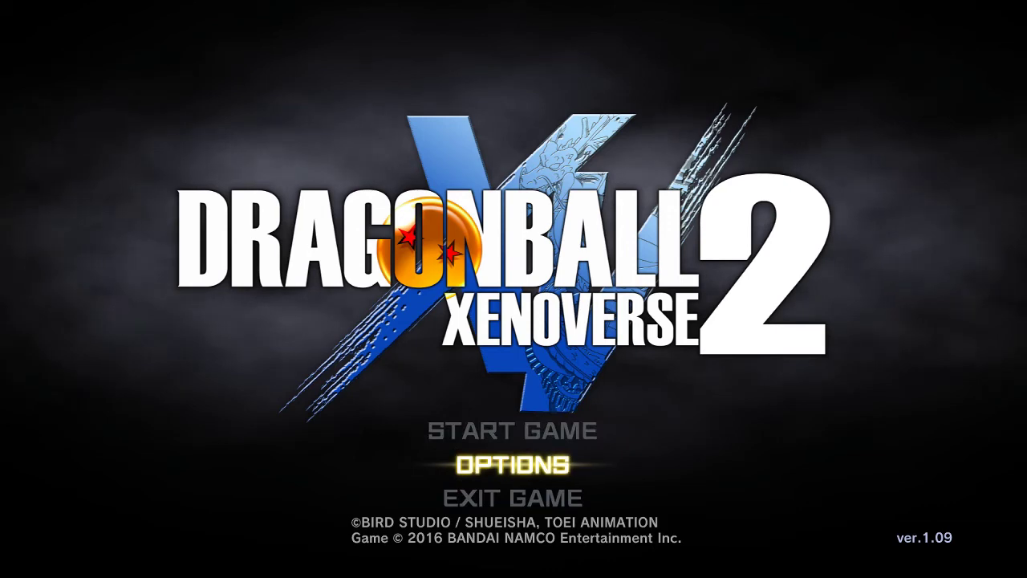
pyautogui.press('Down')
pyautogui.press('Up')
pyautogui.press('Up')
pyautogui.press('Down')
pyautogui.press('Down')
pyautogui.press('Up')
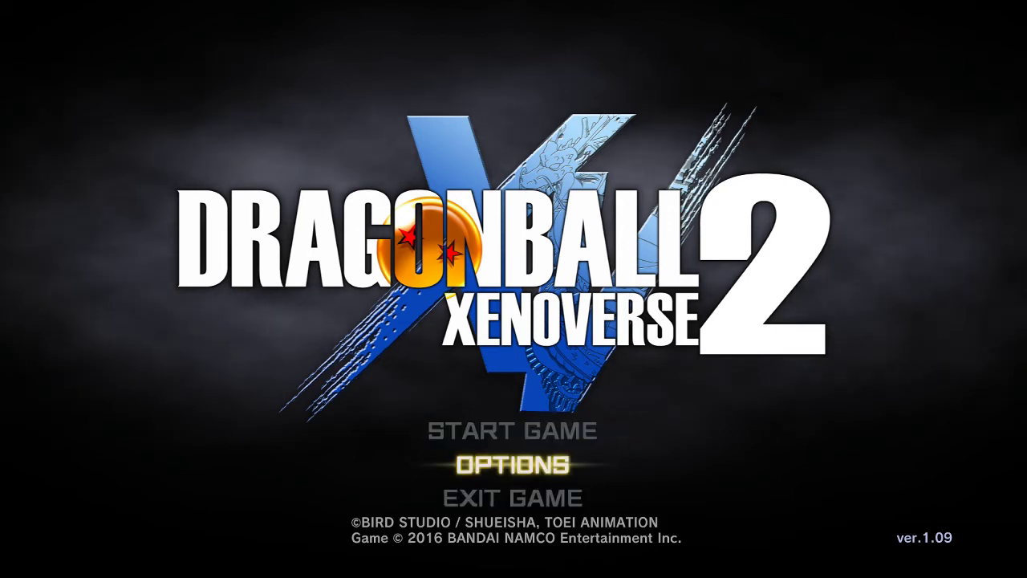
pyautogui.press('Down')
pyautogui.press('Return')
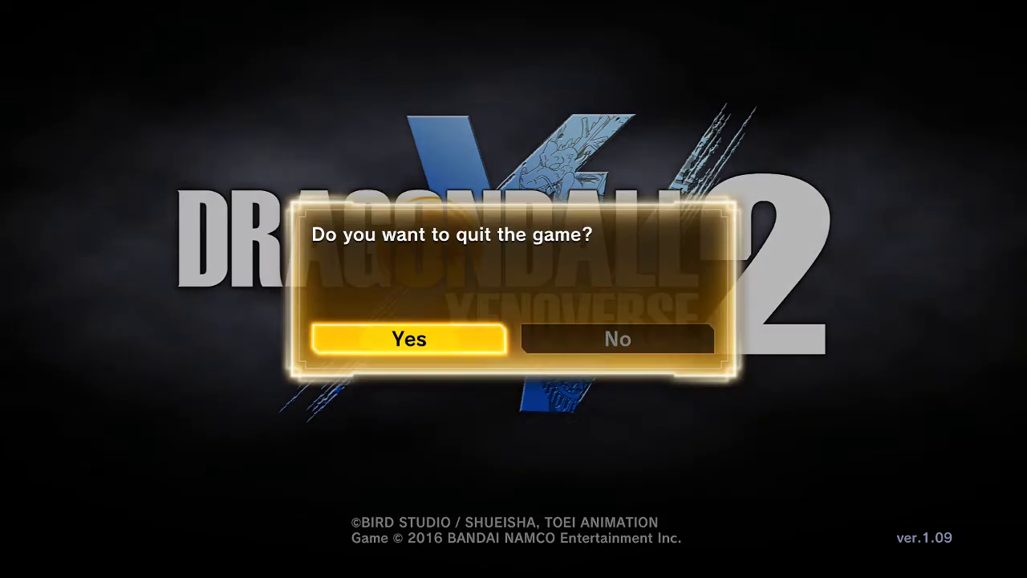
pyautogui.press('Return')
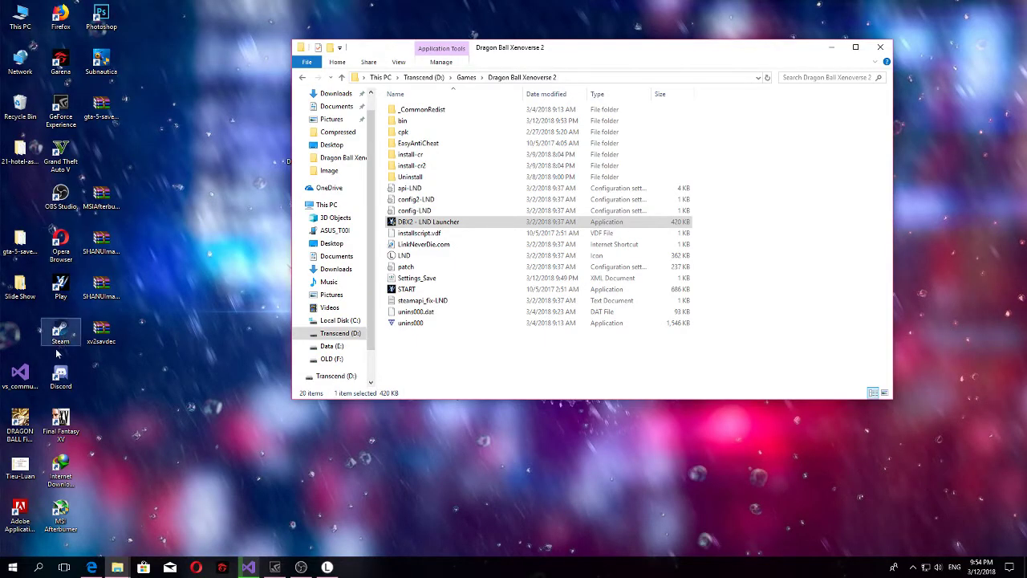
# - Start Steam, try to view the game library, and close the Steam window
pyautogui.doubleClick(61, 335)
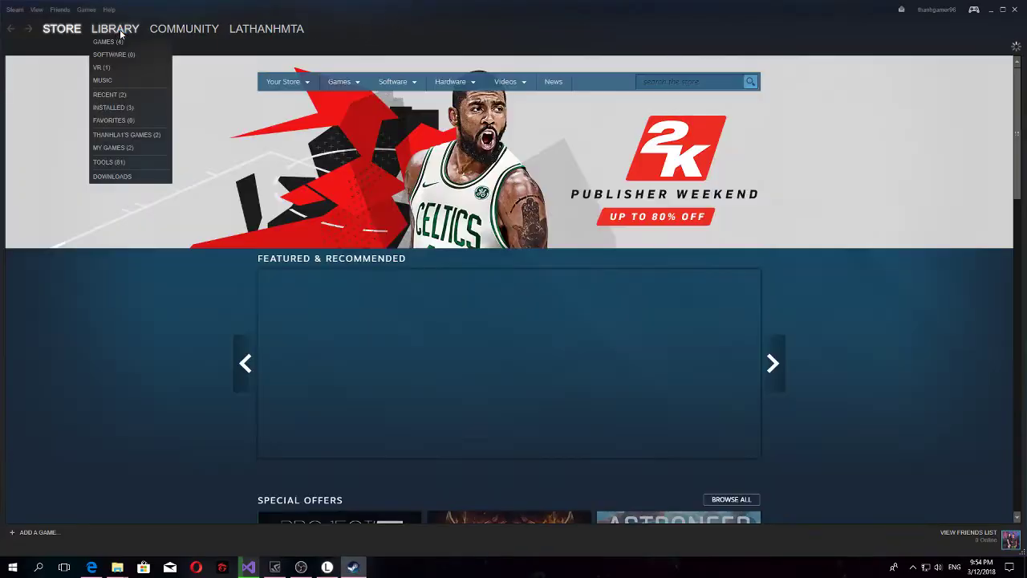
pyautogui.moveTo(69, 31)
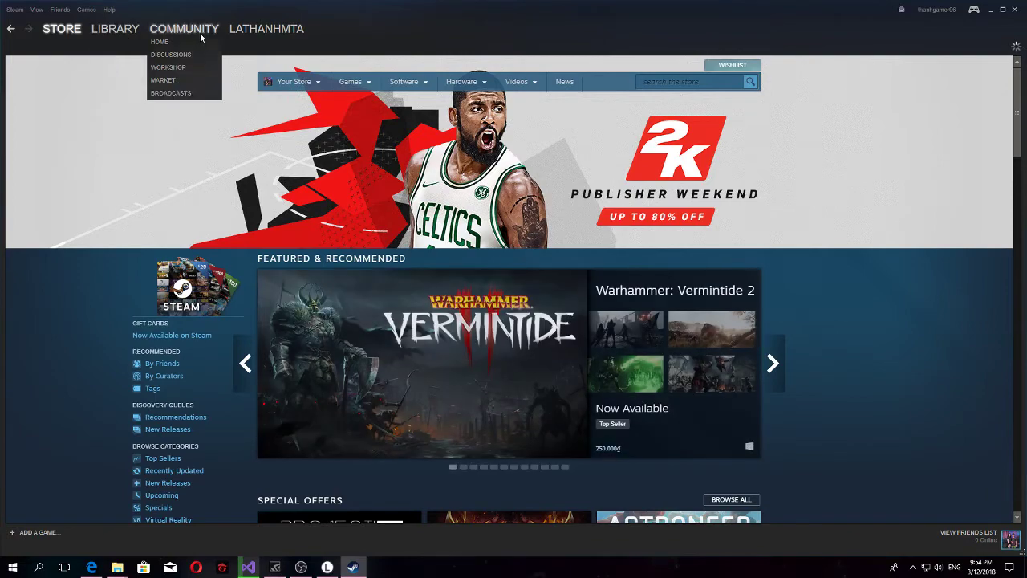
pyautogui.click(110, 30)
pyautogui.click(115, 28)
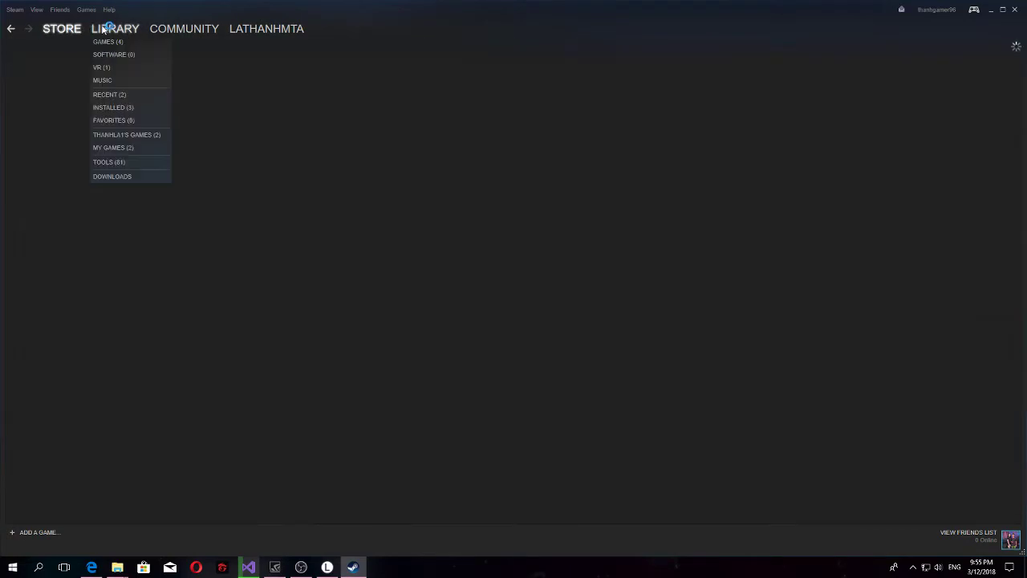
pyautogui.click(68, 31)
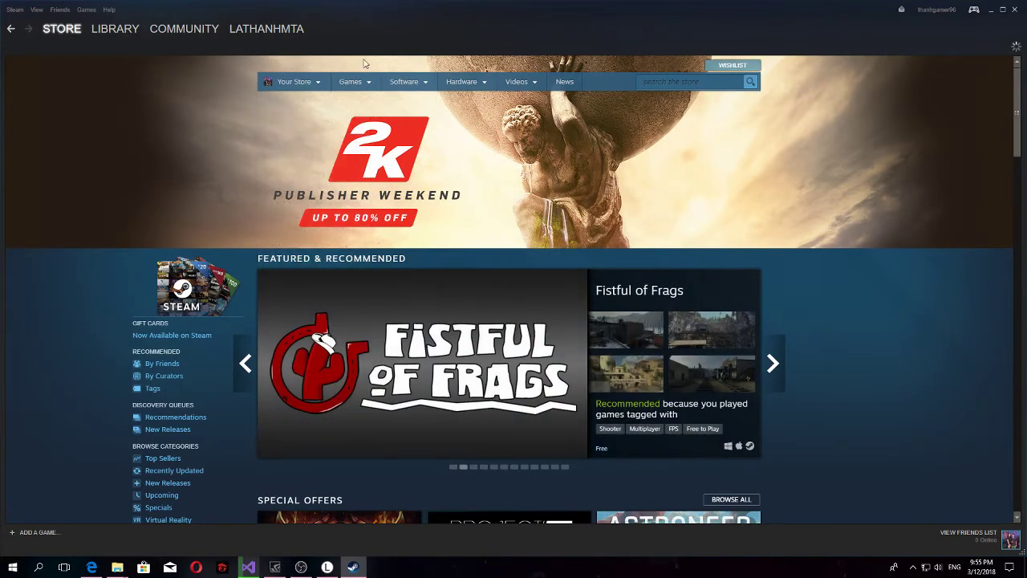
pyautogui.click(1014, 10)
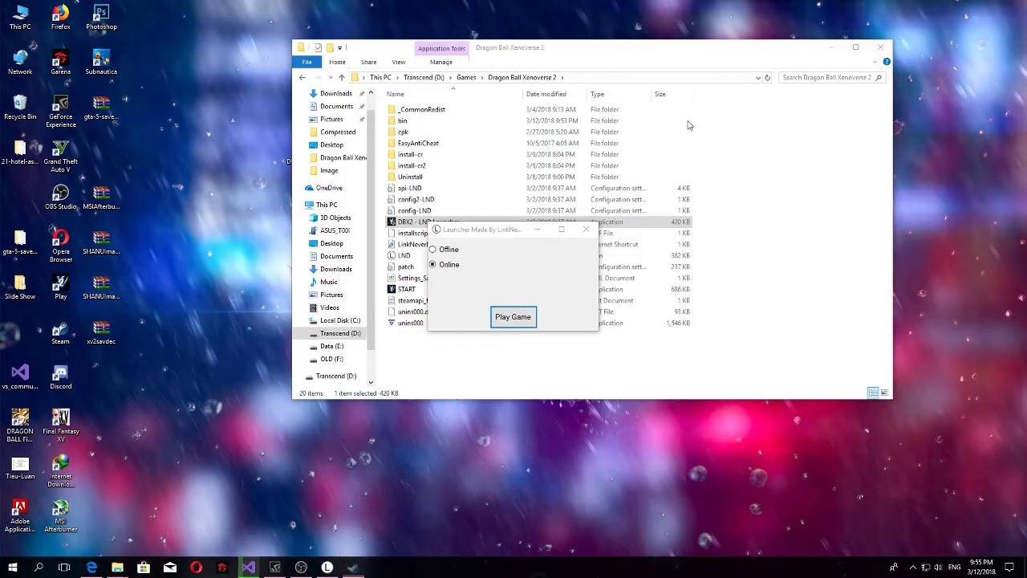
# - Minimize the LinkNeverDie launcher window and move the Dragon Ball Xenoverse 2 folder window aside
pyautogui.moveTo(517, 227); pyautogui.dragTo(374, 247)
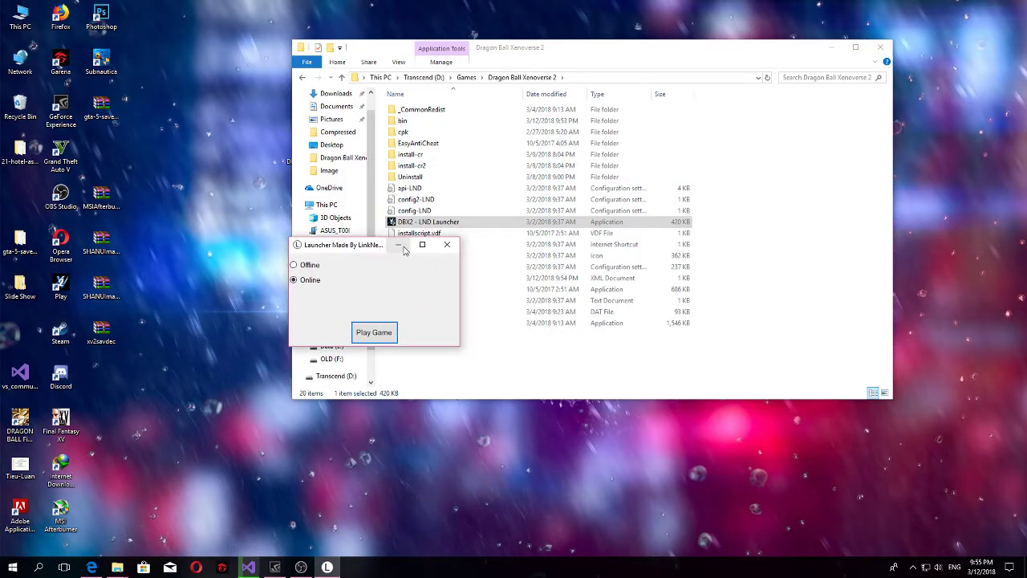
pyautogui.hotkey('alt', 'F4')
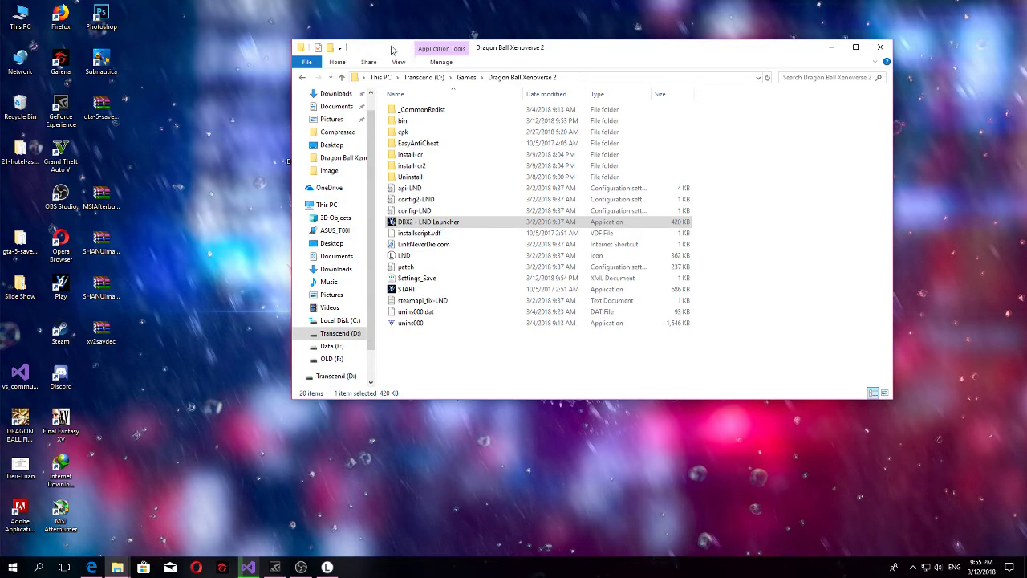
pyautogui.moveTo(391, 50); pyautogui.dragTo(484, 42)
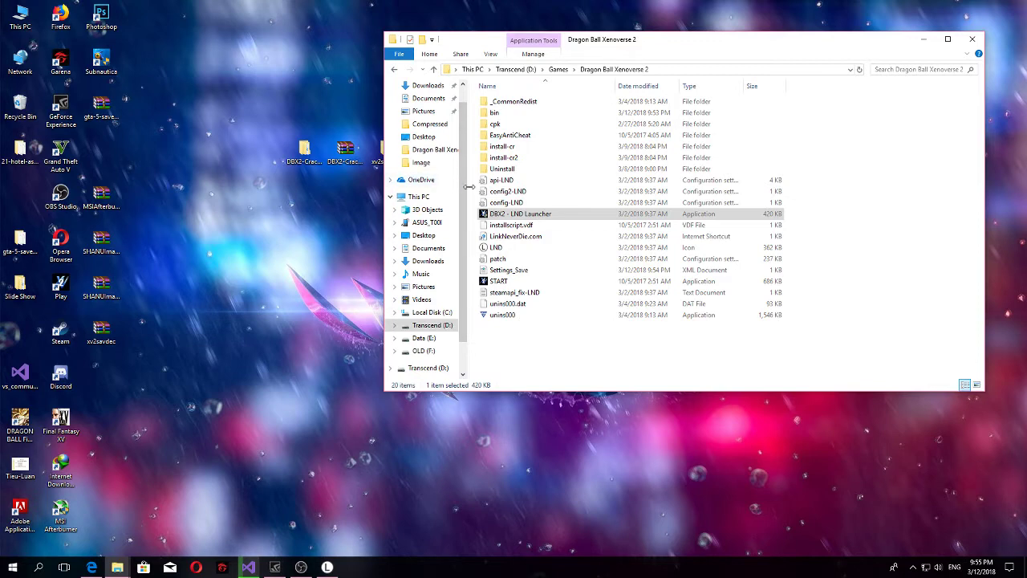
# - Browse to the 454650 save folder under C:\Users\Public\Public Documents\Steam\CODEX
pyautogui.click(433, 312)
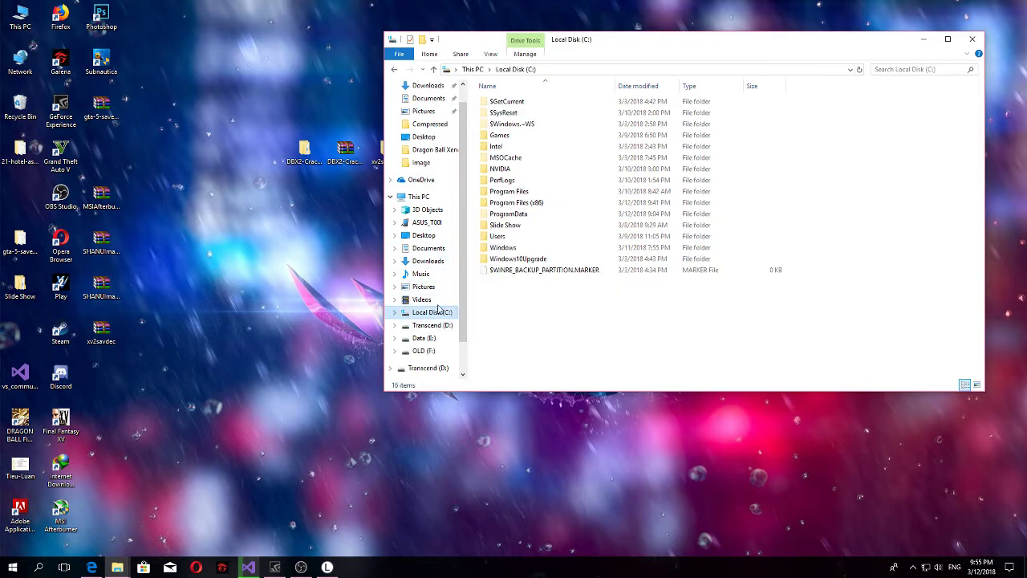
pyautogui.moveTo(664, 40); pyautogui.dragTo(463, 63)
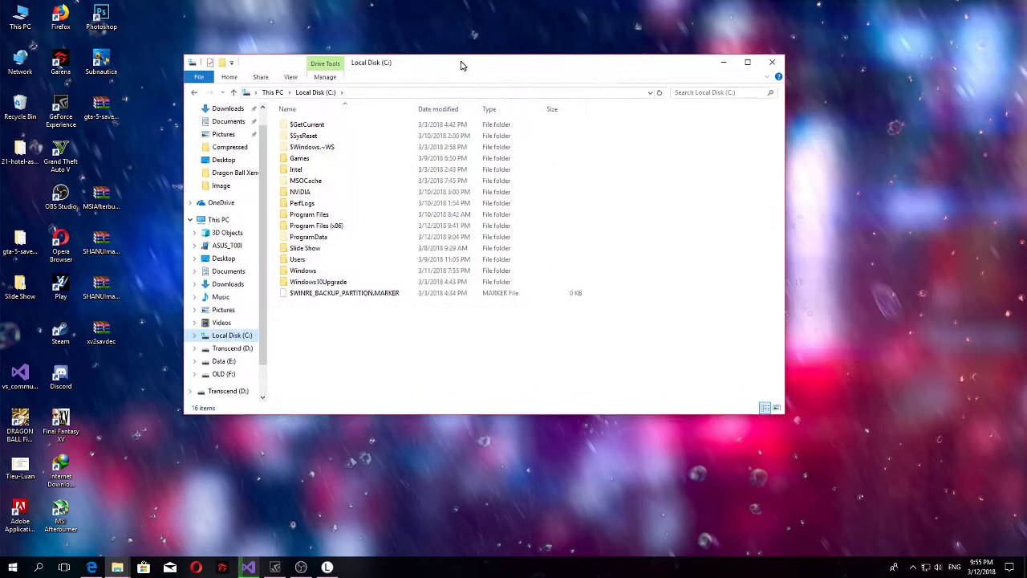
pyautogui.doubleClick(296, 262)
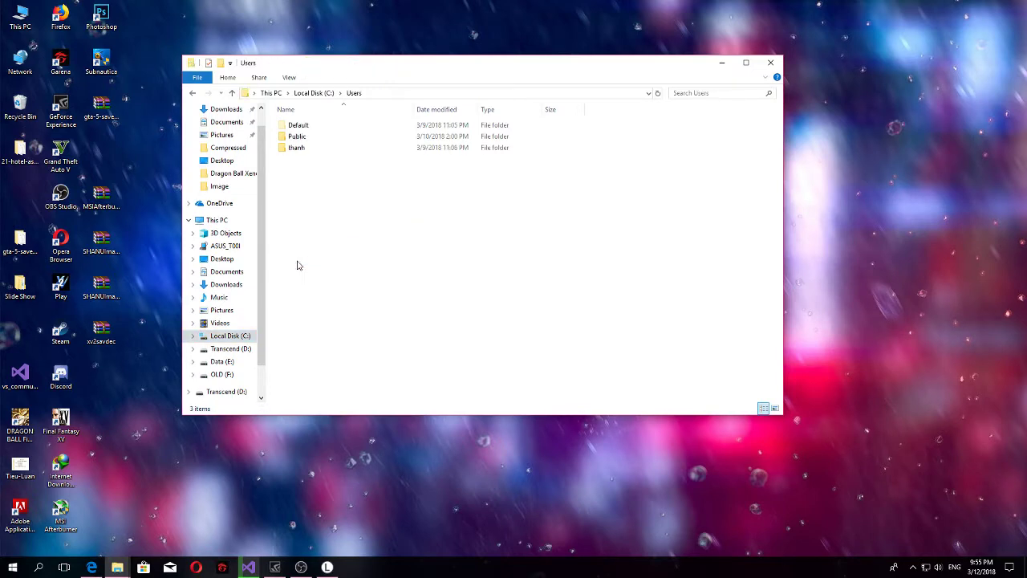
pyautogui.doubleClick(298, 138)
pyautogui.doubleClick(313, 160)
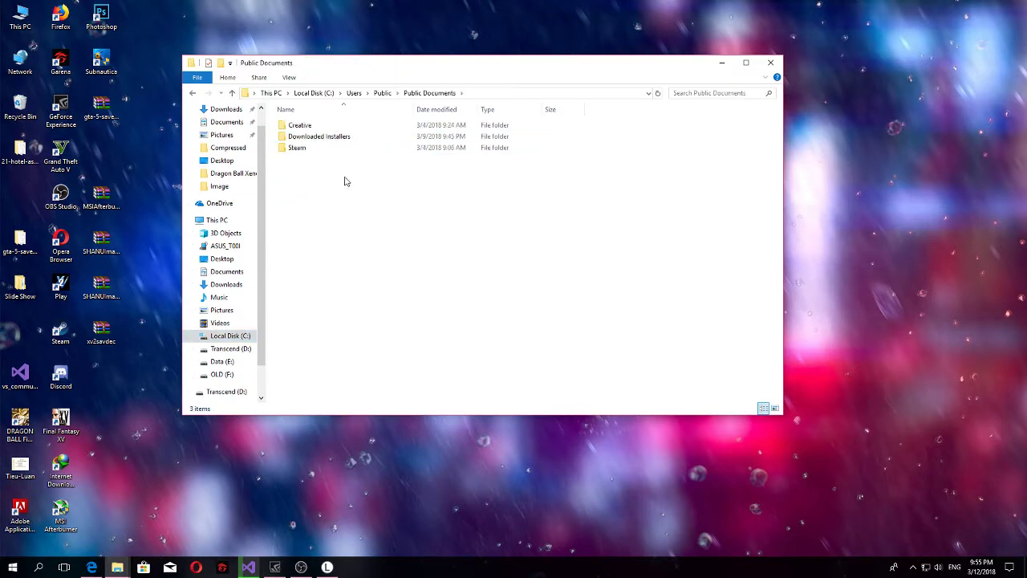
pyautogui.doubleClick(297, 147)
pyautogui.click(303, 128)
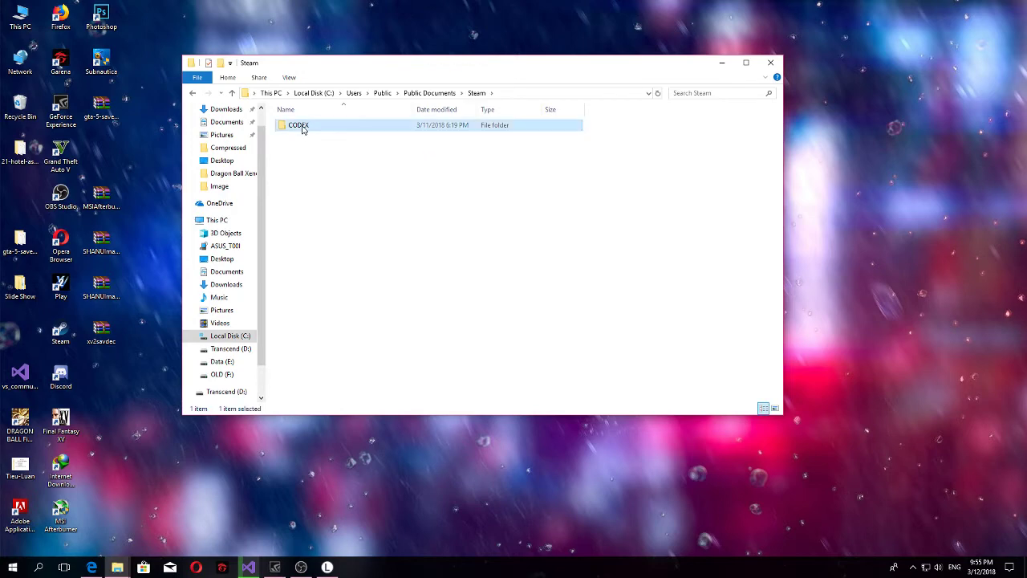
pyautogui.click(304, 129)
pyautogui.doubleClick(350, 126)
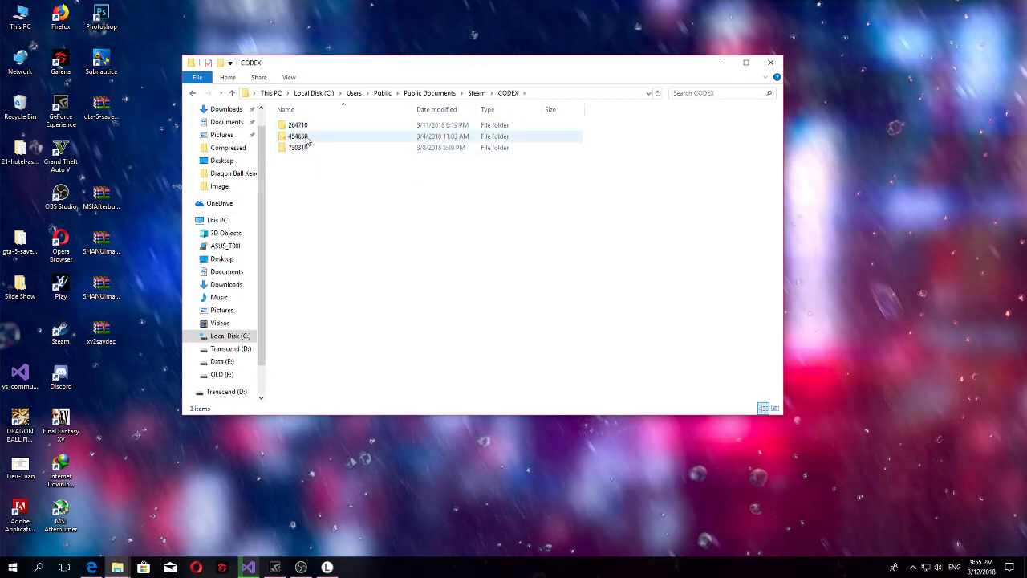
pyautogui.doubleClick(306, 137)
pyautogui.moveTo(408, 68); pyautogui.dragTo(404, 135)
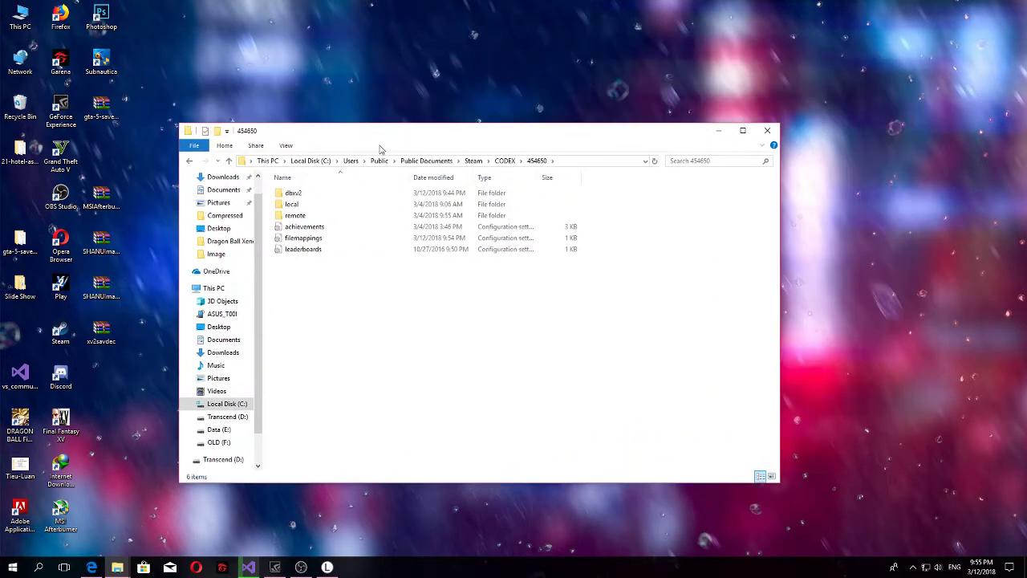
# - Open the remote\dbxv2 folder and examine its dbxv2.sav file and save cu folder
pyautogui.doubleClick(300, 217)
pyautogui.click(309, 197)
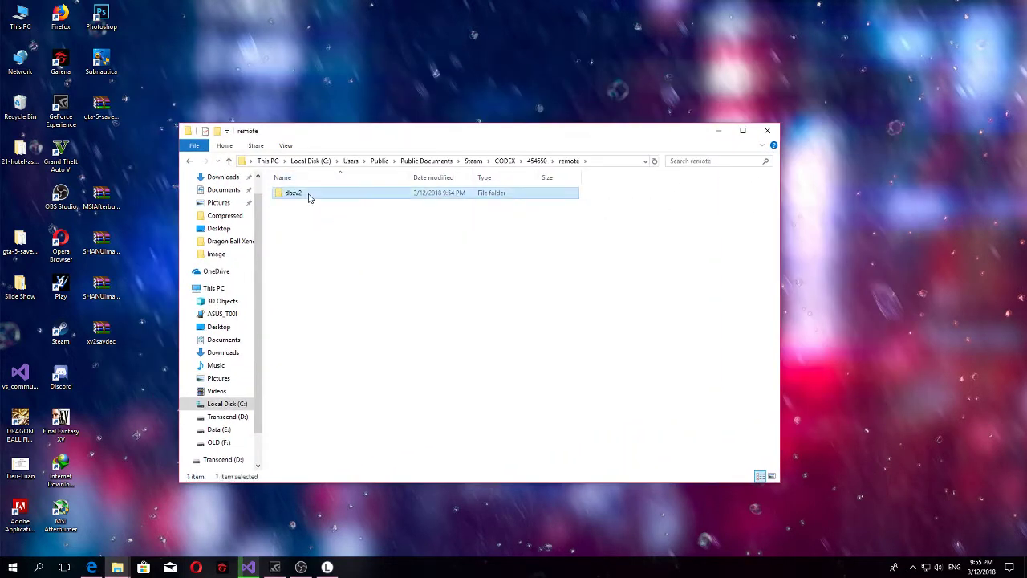
pyautogui.doubleClick(299, 196)
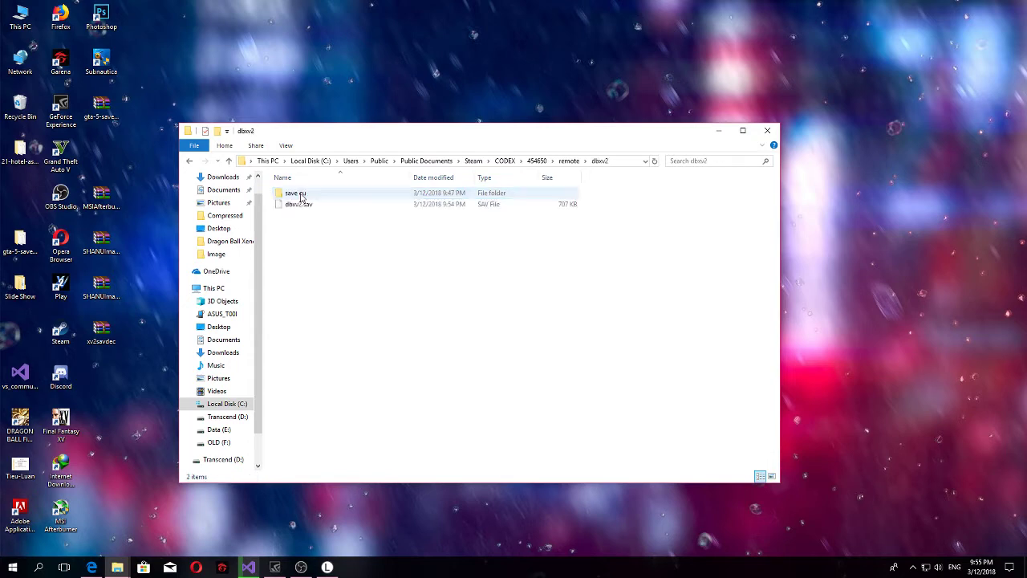
pyautogui.click(302, 211)
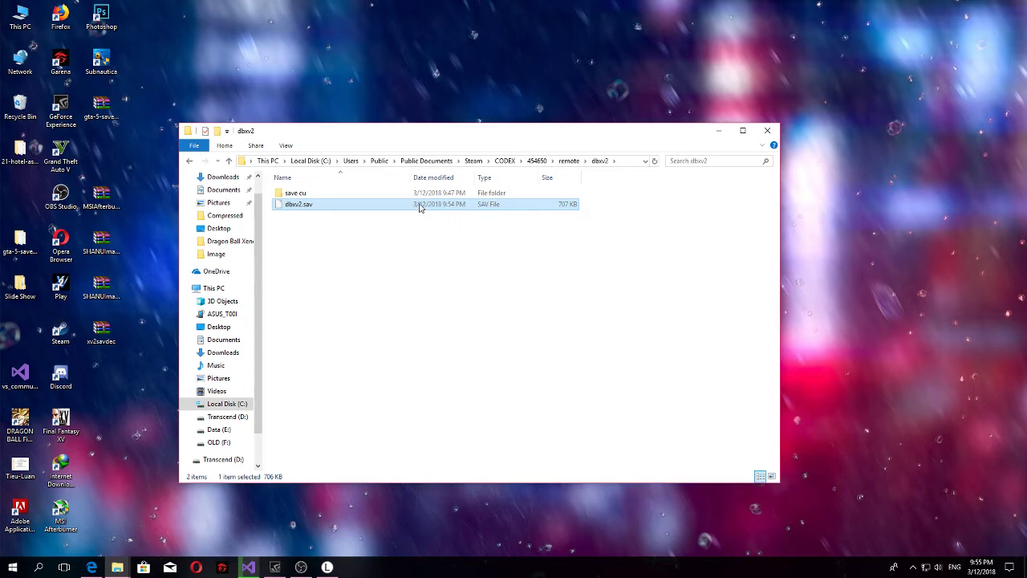
pyautogui.click(301, 196)
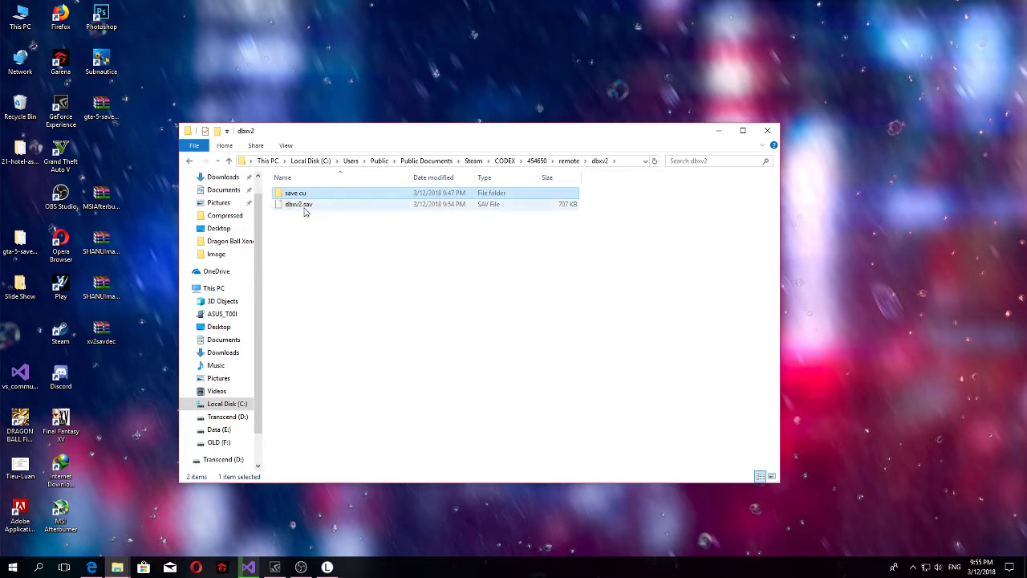
pyautogui.click(301, 218)
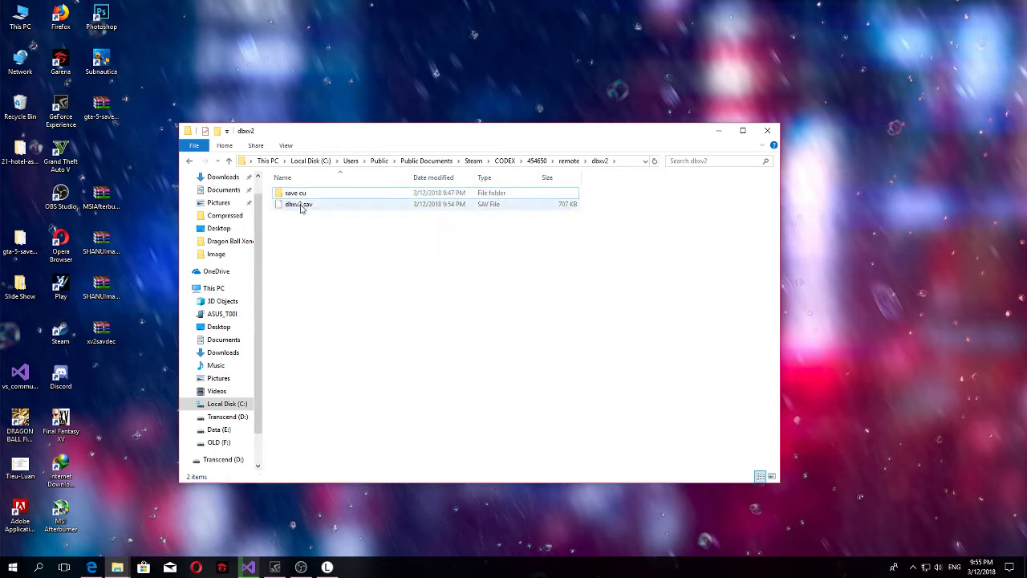
pyautogui.click(301, 207)
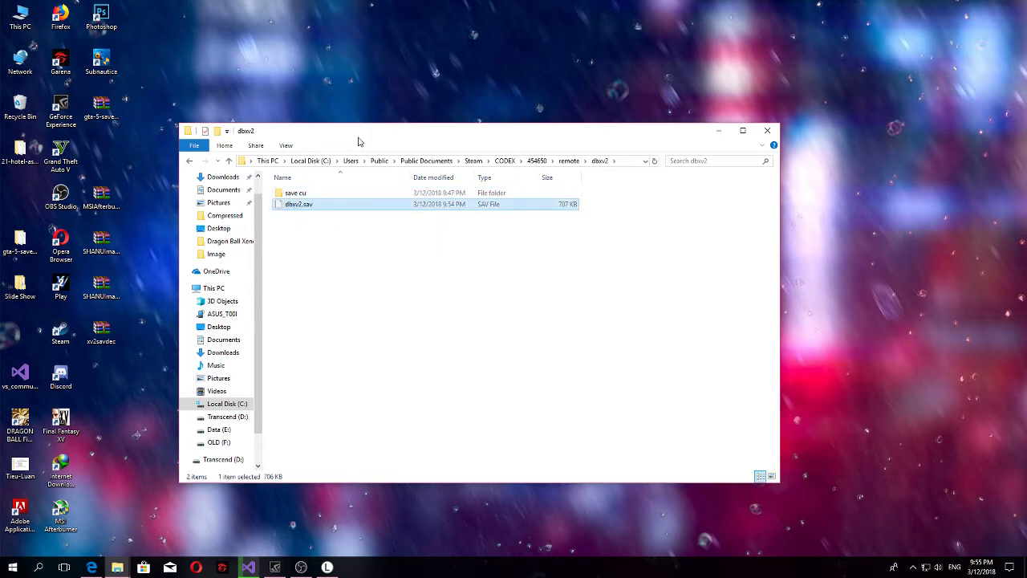
pyautogui.moveTo(359, 141); pyautogui.dragTo(385, 119)
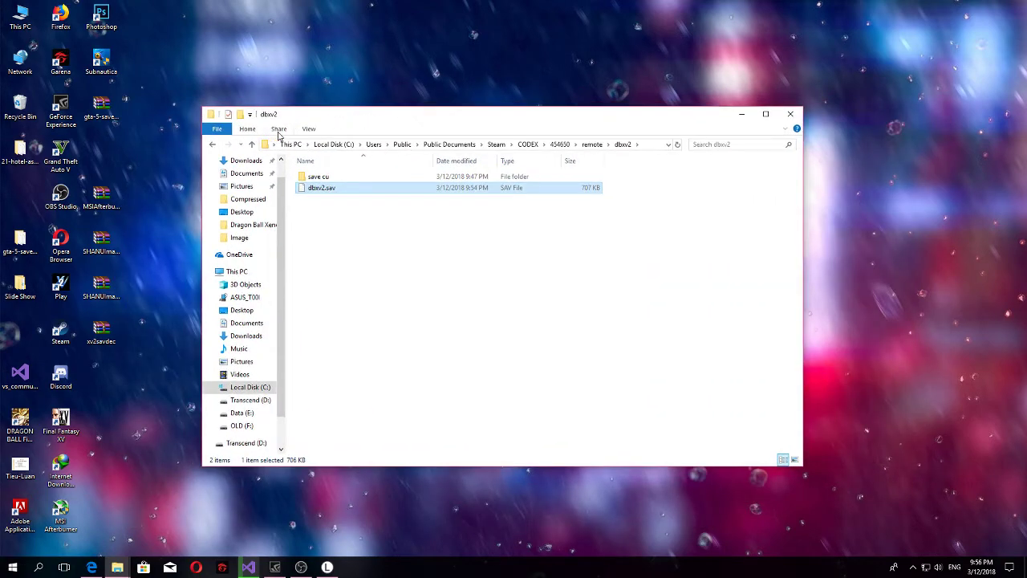
pyautogui.moveTo(325, 119); pyautogui.dragTo(305, 129)
# - Return to the 454650 folder, open its own dbxv2 folder, and select dbxv2.sav
pyautogui.click(192, 156)
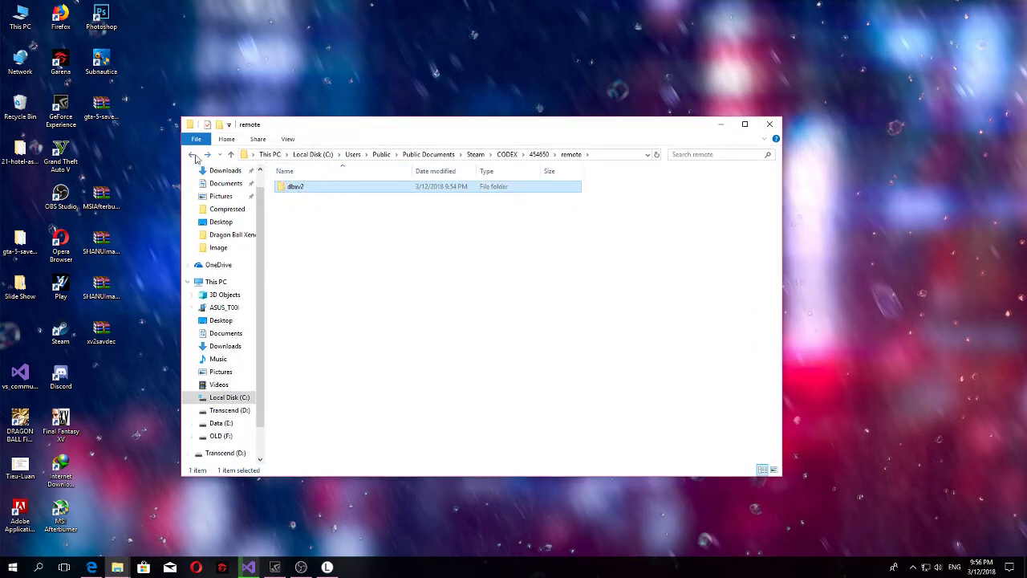
pyautogui.click(192, 154)
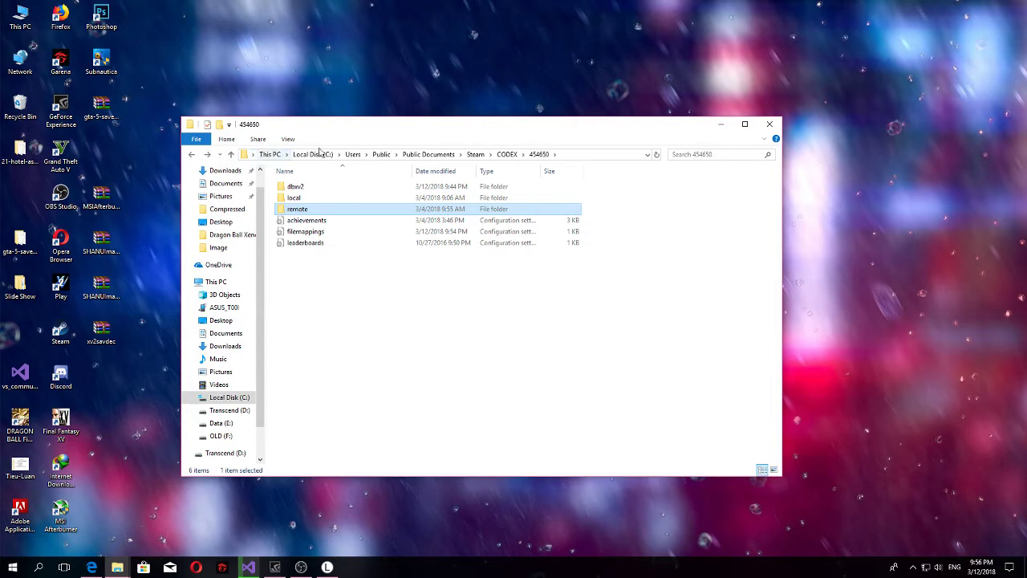
pyautogui.doubleClick(308, 187)
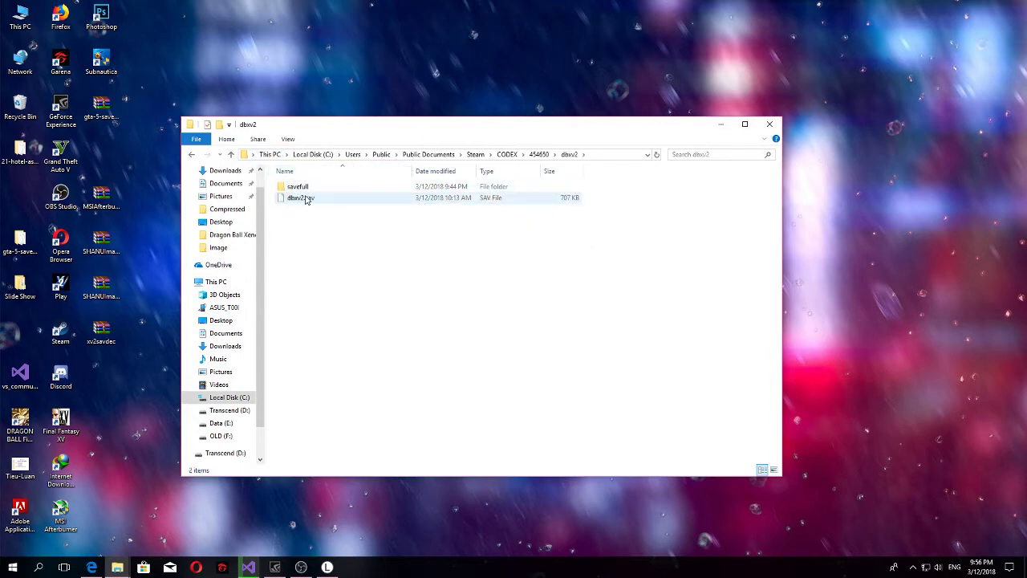
pyautogui.click(305, 199)
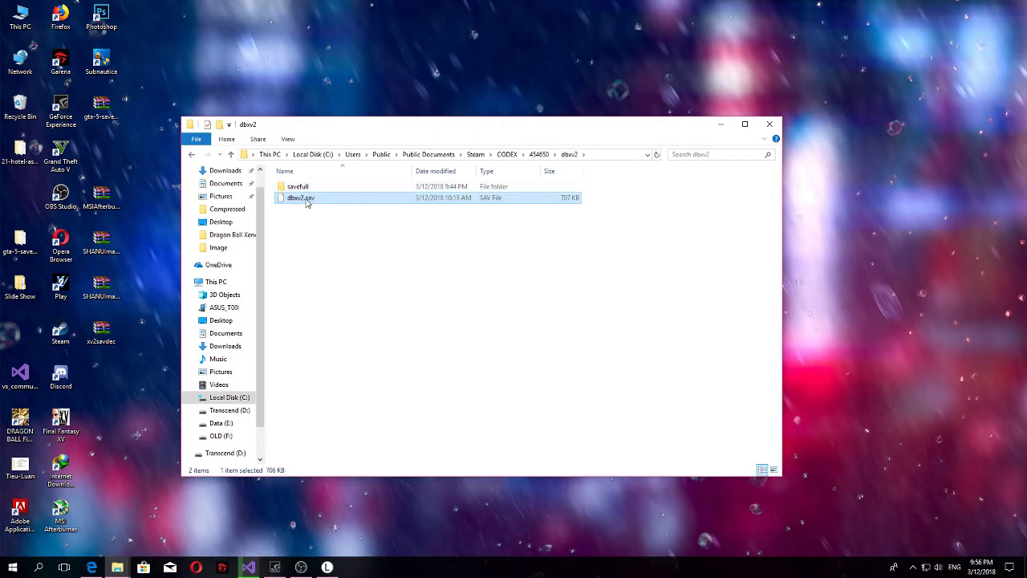
# - Create a new folder named Save Moi on the desktop
pyautogui.moveTo(381, 129); pyautogui.dragTo(455, 221)
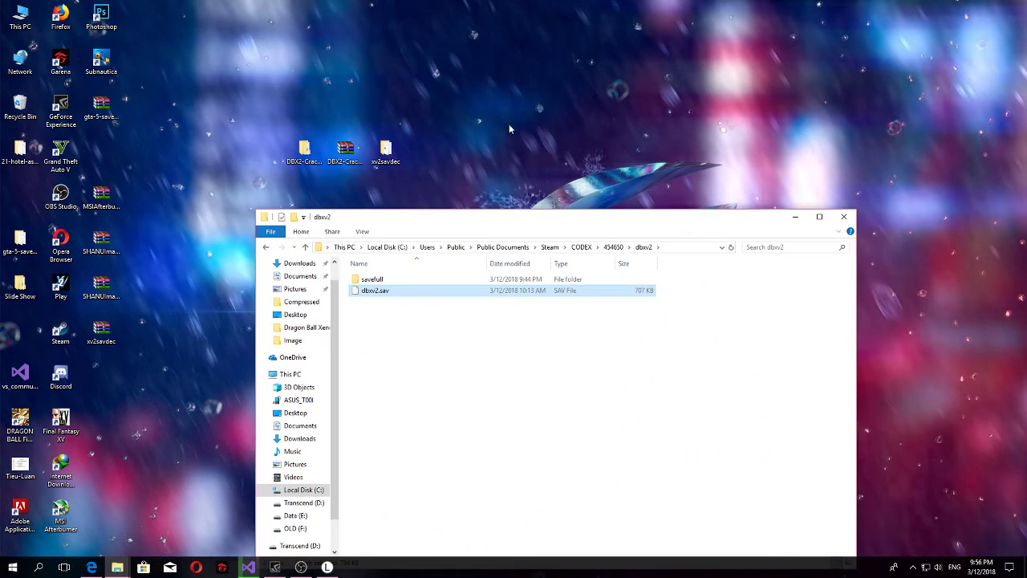
pyautogui.rightClick(508, 127)
pyautogui.moveTo(608, 242)
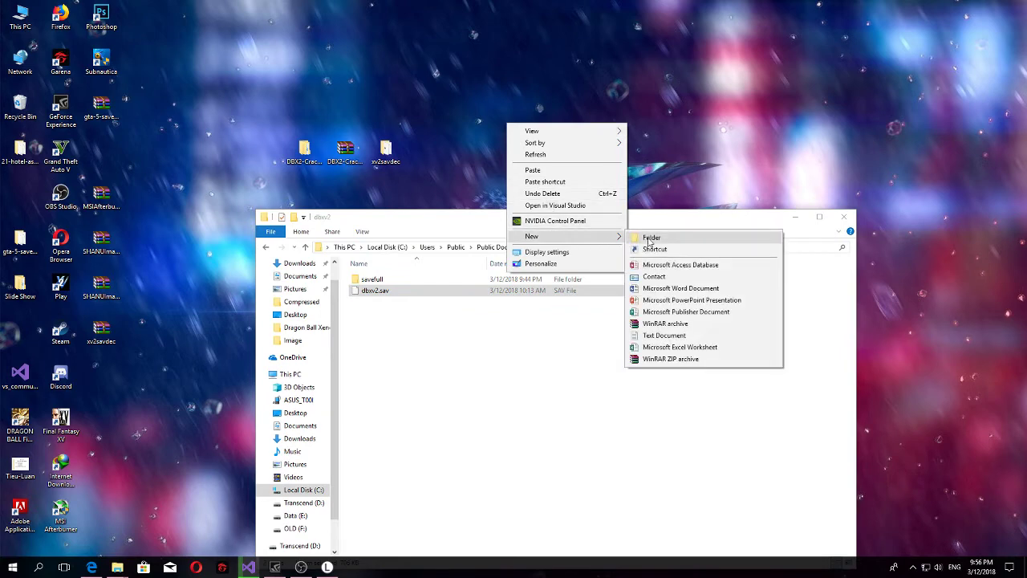
pyautogui.click(649, 238)
pyautogui.press('BackSpace')
pyautogui.write('Sa')
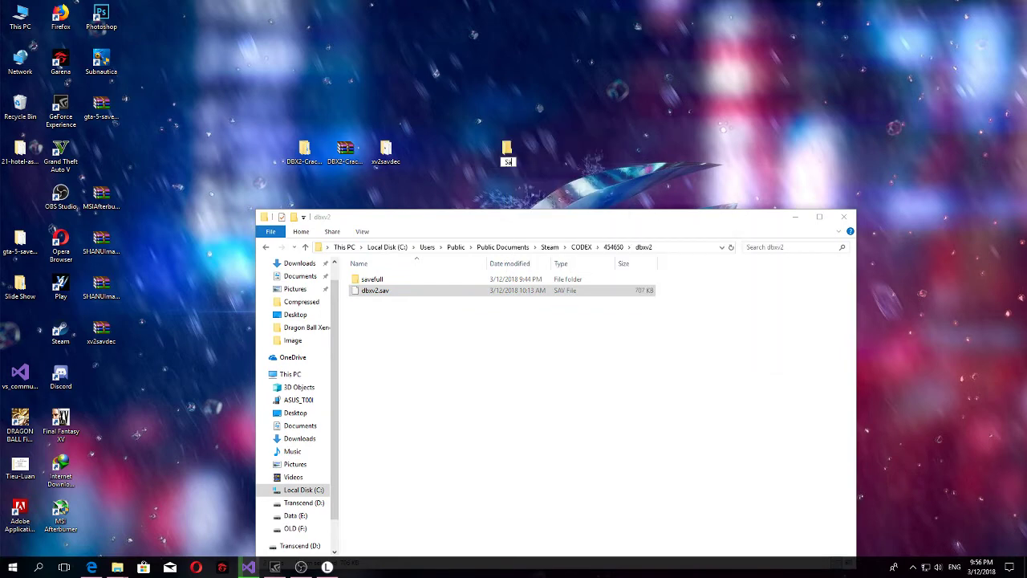
pyautogui.write('ve Moi')
pyautogui.press('Return')
# - Sort the desktop icons by name
pyautogui.rightClick(604, 150)
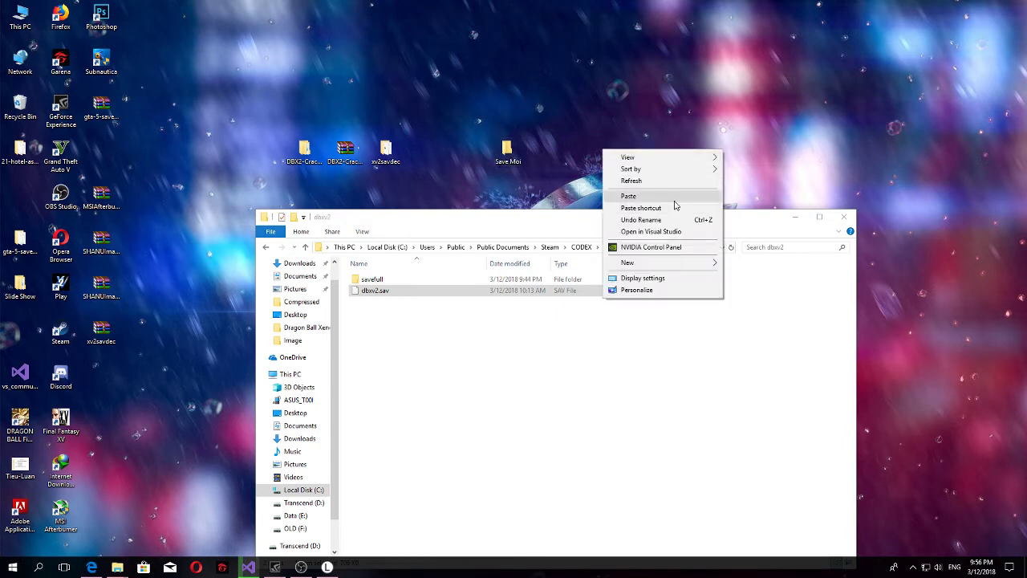
pyautogui.click(742, 170)
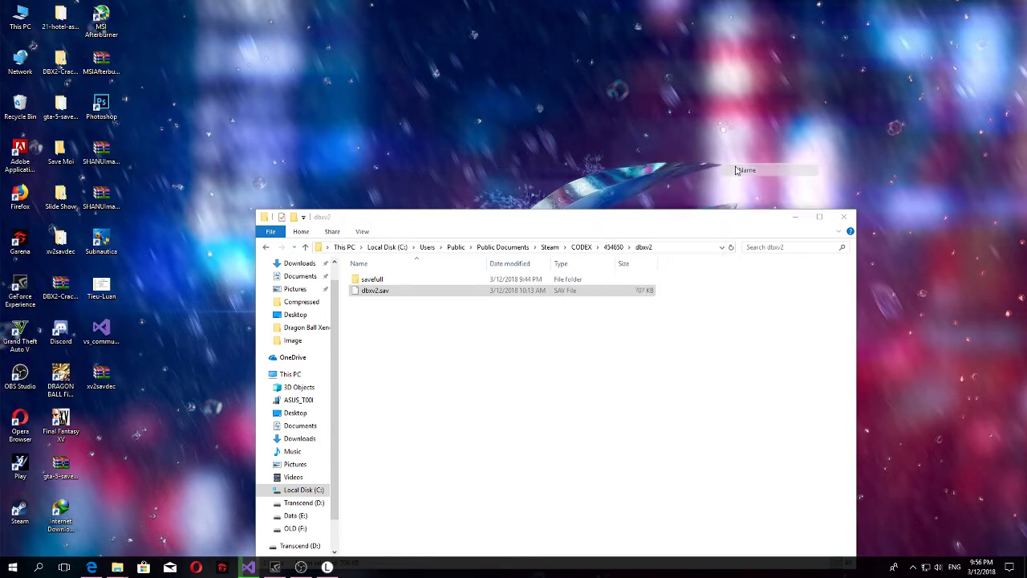
pyautogui.rightClick(251, 92)
pyautogui.click(212, 83)
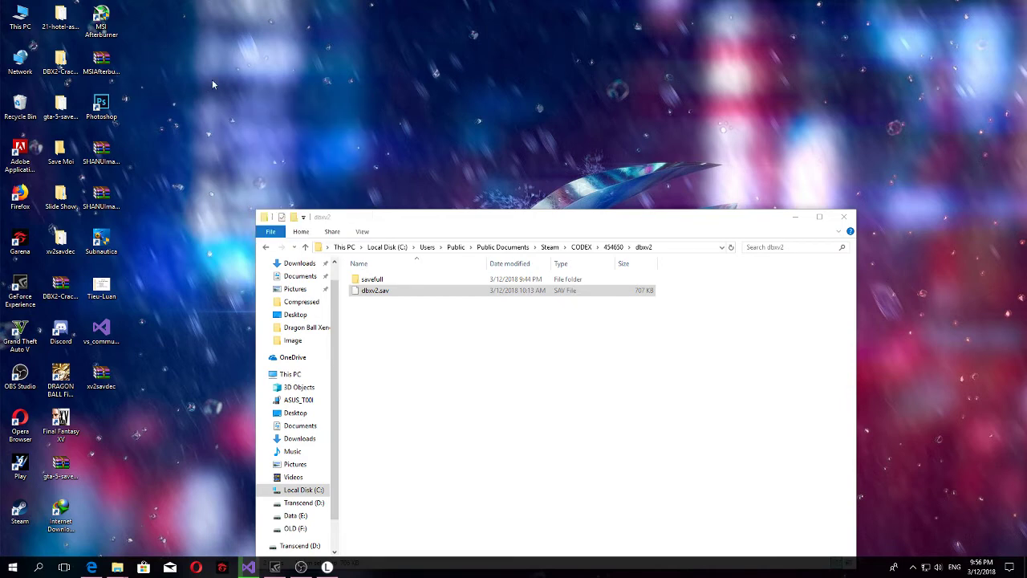
# - Place the Save Moi and xv2savdec folders in the empty desktop area above the open folder window
pyautogui.moveTo(63, 148); pyautogui.dragTo(345, 108)
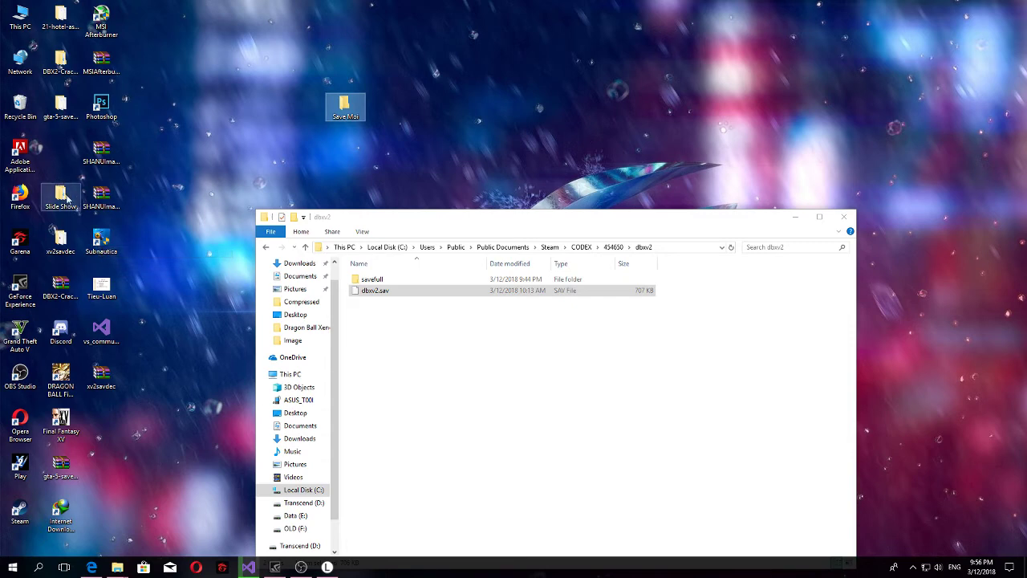
pyautogui.moveTo(42, 257); pyautogui.dragTo(203, 253)
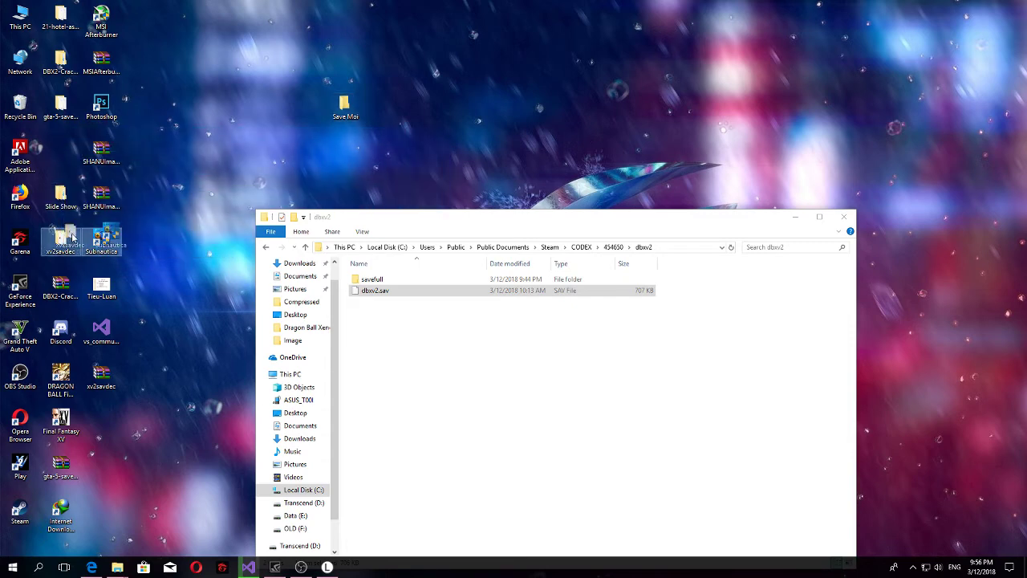
pyautogui.click(153, 224)
pyautogui.moveTo(60, 239); pyautogui.dragTo(264, 103)
# - Create a desktop folder named Save Cu and place it right beside Save Moi
pyautogui.rightClick(473, 102)
pyautogui.moveTo(562, 218)
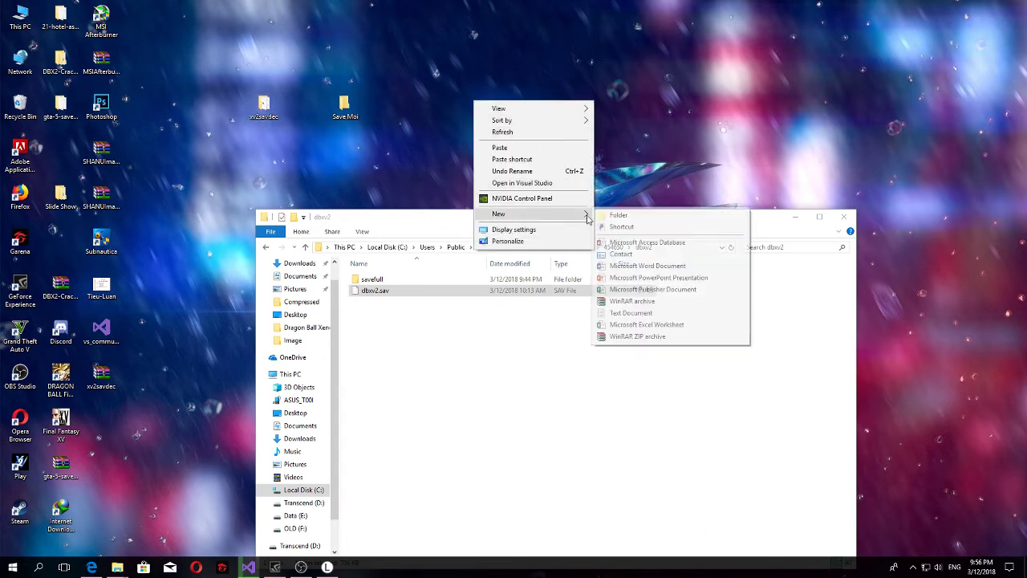
pyautogui.click(623, 219)
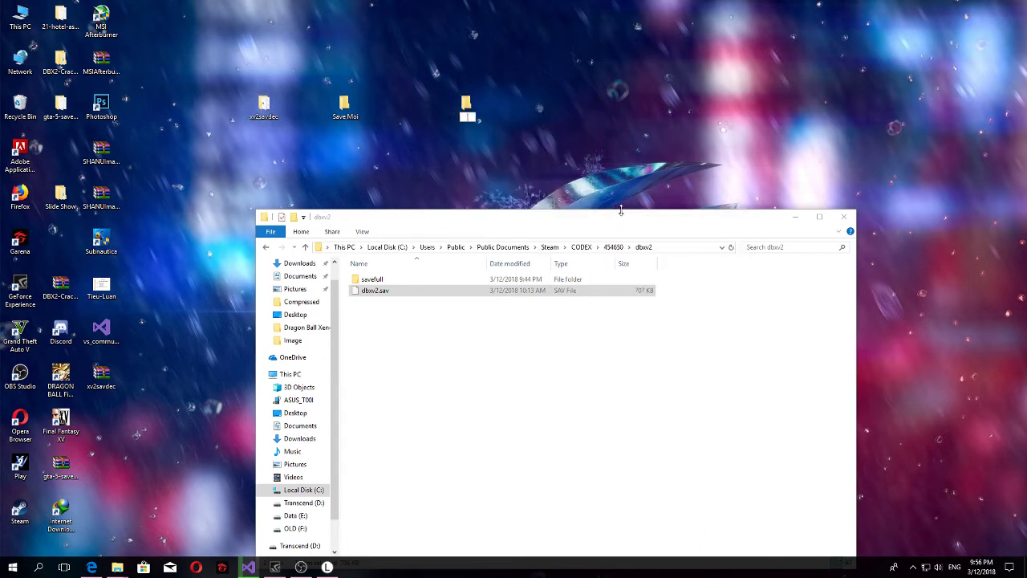
pyautogui.write('Save Cu')
pyautogui.press('Return')
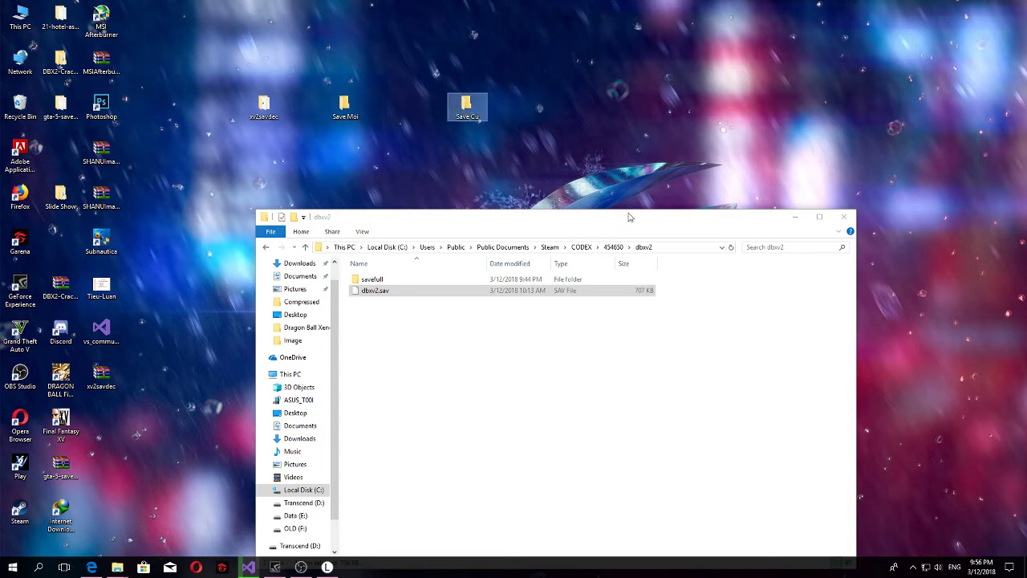
pyautogui.moveTo(472, 108); pyautogui.dragTo(388, 107)
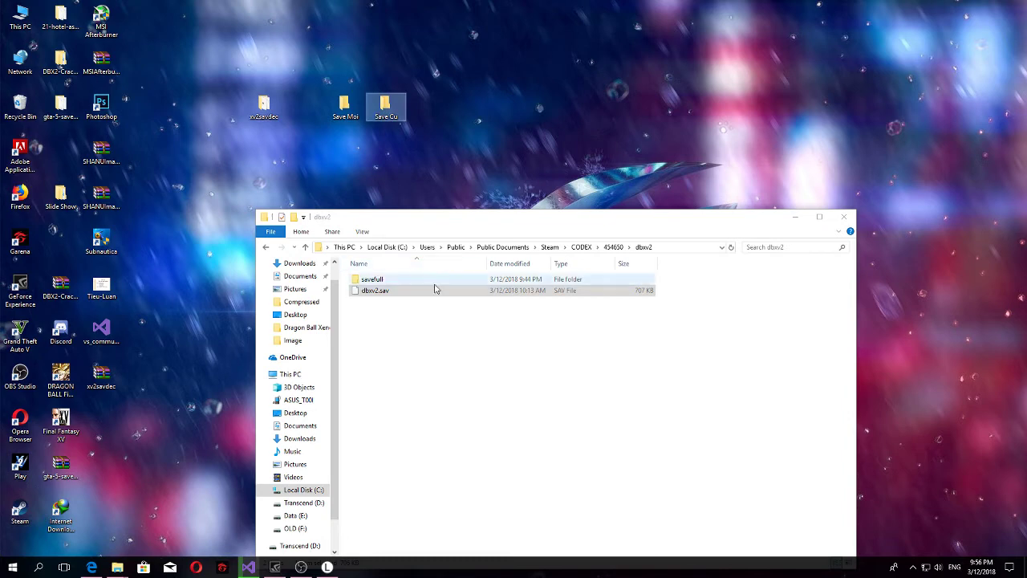
# - Copy dbxv2.sav from the 454650\dbxv2 folder into the Save Cu folder
pyautogui.rightClick(389, 296)
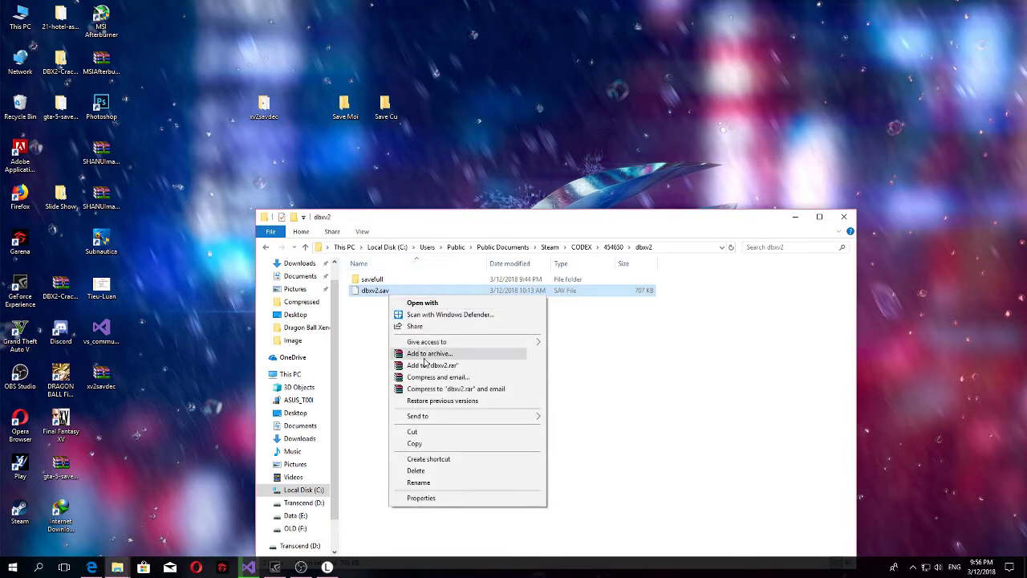
pyautogui.click(414, 442)
pyautogui.click(392, 115)
pyautogui.doubleClick(393, 115)
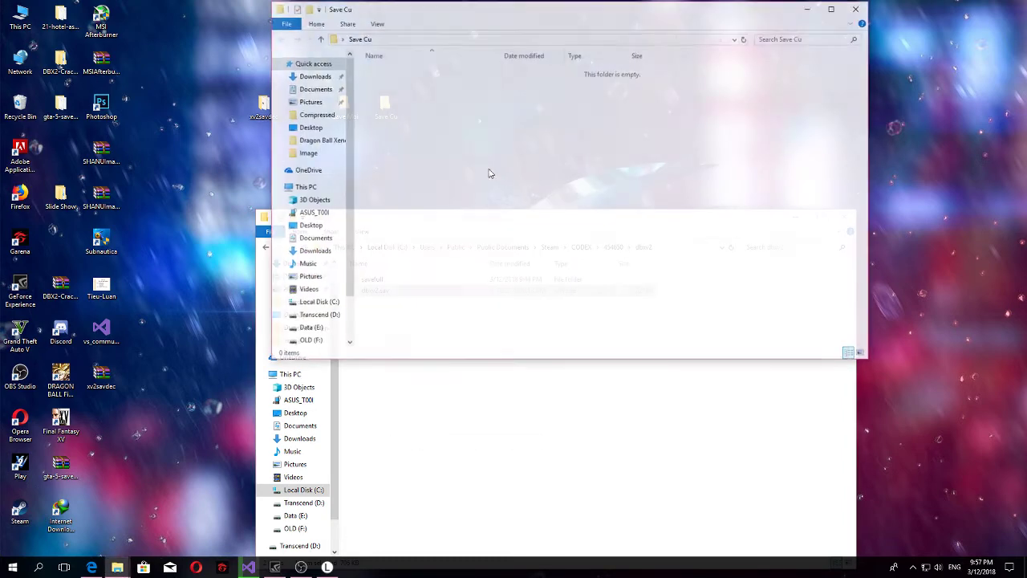
pyautogui.rightClick(427, 130)
pyautogui.click(453, 202)
# - Move the two folder windows apart and browse from 454650\dbxv2 to the remote\dbxv2 folder
pyautogui.moveTo(509, 11); pyautogui.dragTo(876, 88)
pyautogui.moveTo(450, 217); pyautogui.dragTo(323, 183)
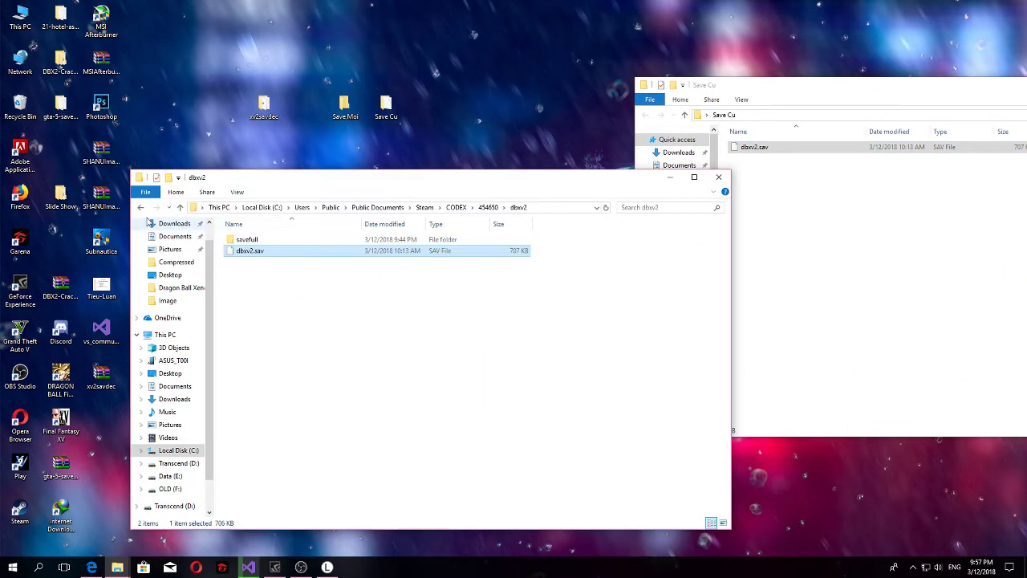
pyautogui.click(140, 207)
pyautogui.click(246, 263)
pyautogui.doubleClick(249, 263)
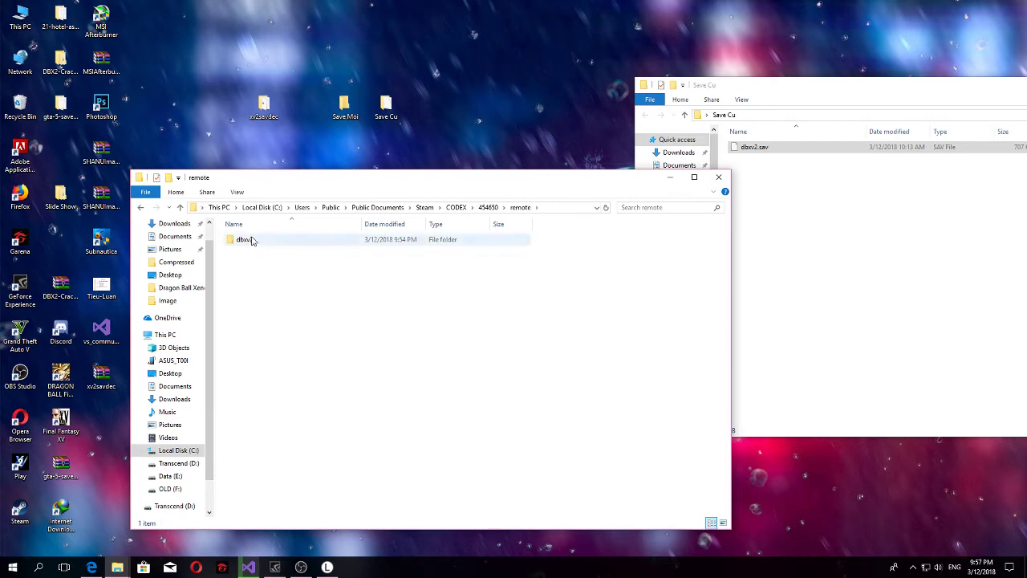
pyautogui.doubleClick(245, 239)
# - Copy dbxv2.sav from remote\dbxv2 into the Save Moi folder on the desktop
pyautogui.rightClick(253, 254)
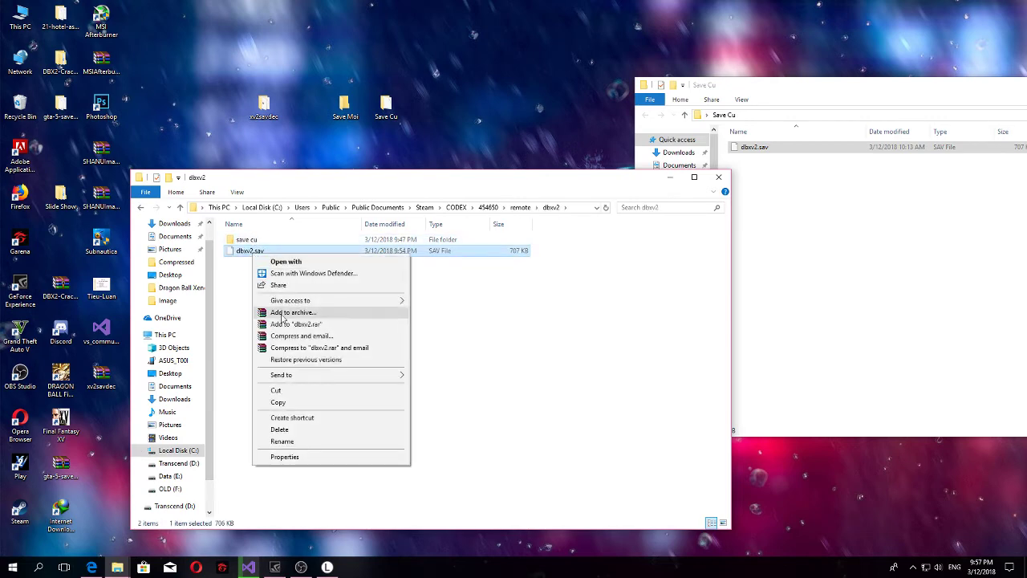
pyautogui.click(277, 402)
pyautogui.click(345, 109)
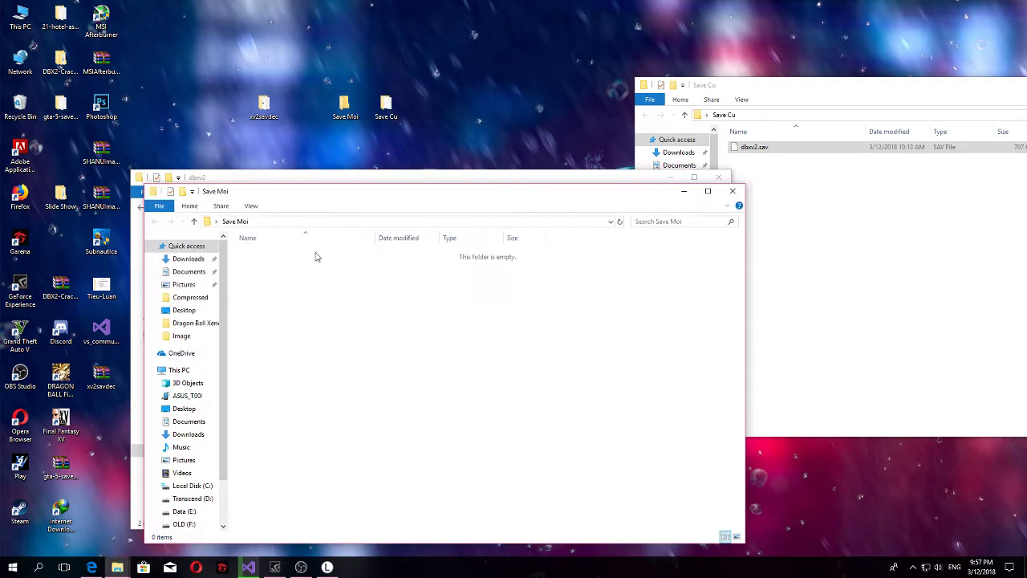
pyautogui.rightClick(292, 286)
pyautogui.click(327, 357)
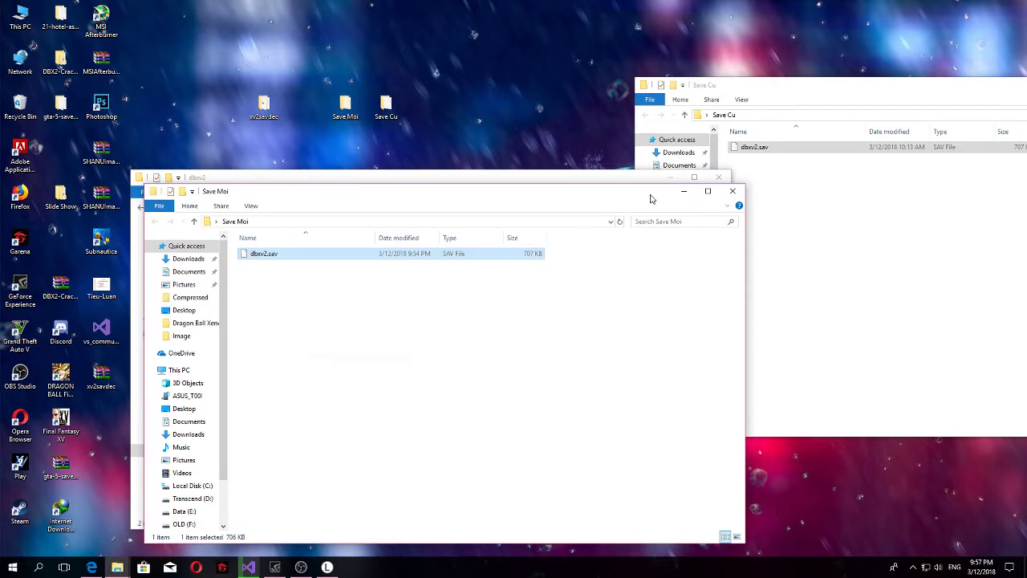
# - Close the Save Moi and Save Cu folder windows
pyautogui.moveTo(651, 198)
pyautogui.mouseDown()
pyautogui.moveTo(704, 204)
pyautogui.moveTo(521, 230)
pyautogui.moveTo(644, 217)
pyautogui.mouseUp()
pyautogui.click(779, 211)
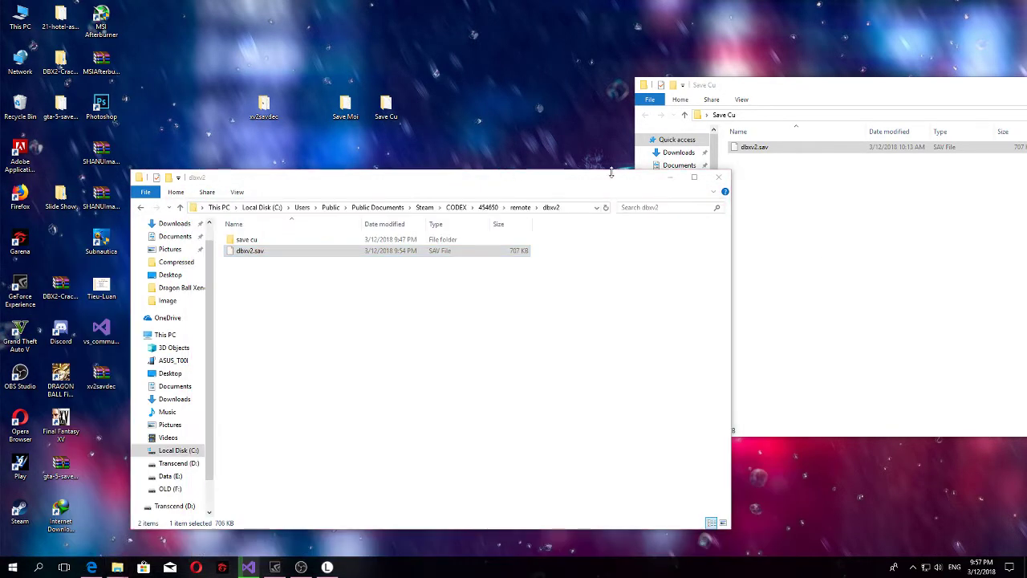
pyautogui.moveTo(756, 85); pyautogui.dragTo(728, 128)
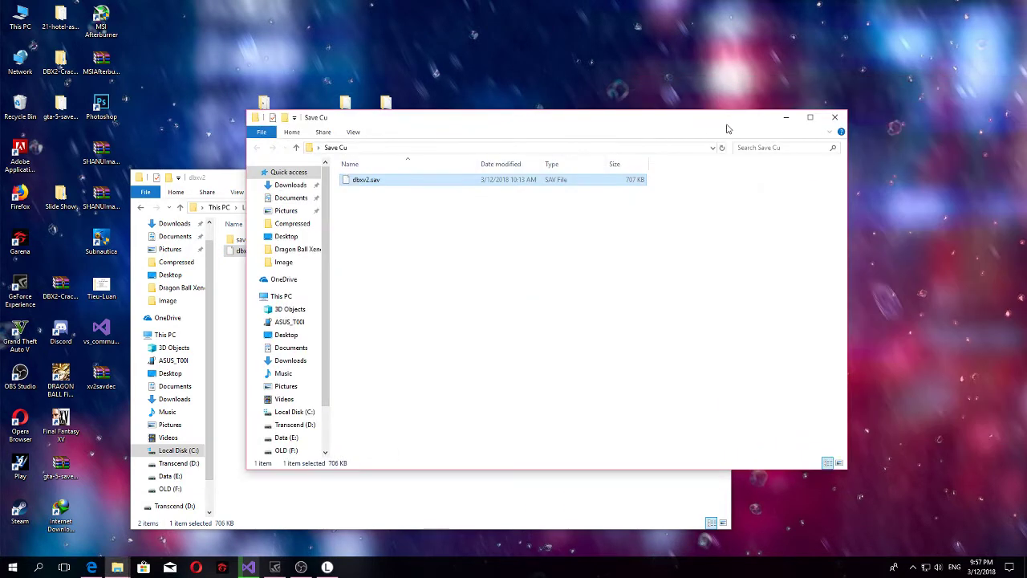
pyautogui.click(834, 117)
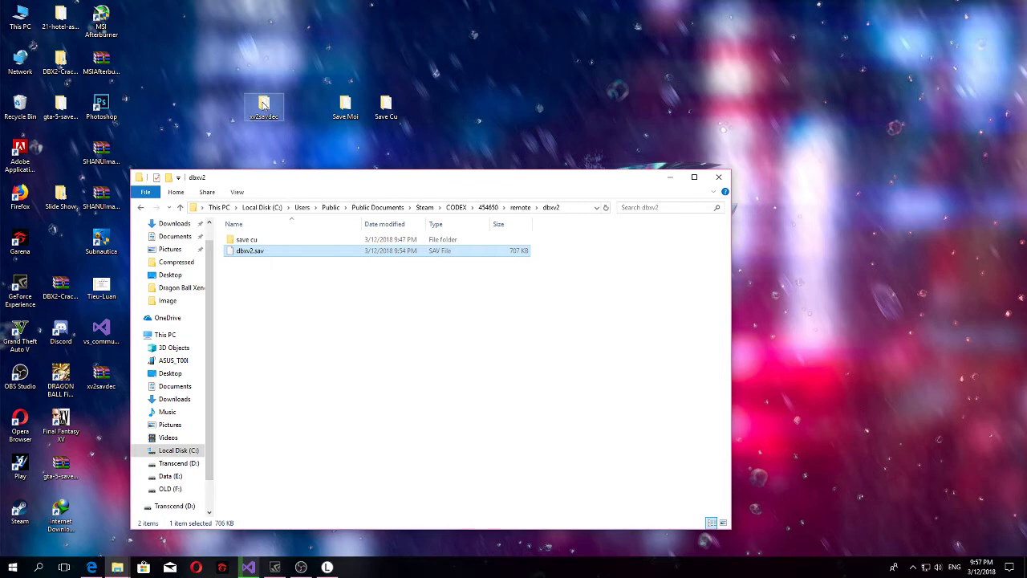
# - Open the xv2savdec and Save Moi folders from the desktop and arrange their windows so both file lists are accessible
pyautogui.doubleClick(264, 105)
pyautogui.moveTo(385, 125); pyautogui.dragTo(618, 115)
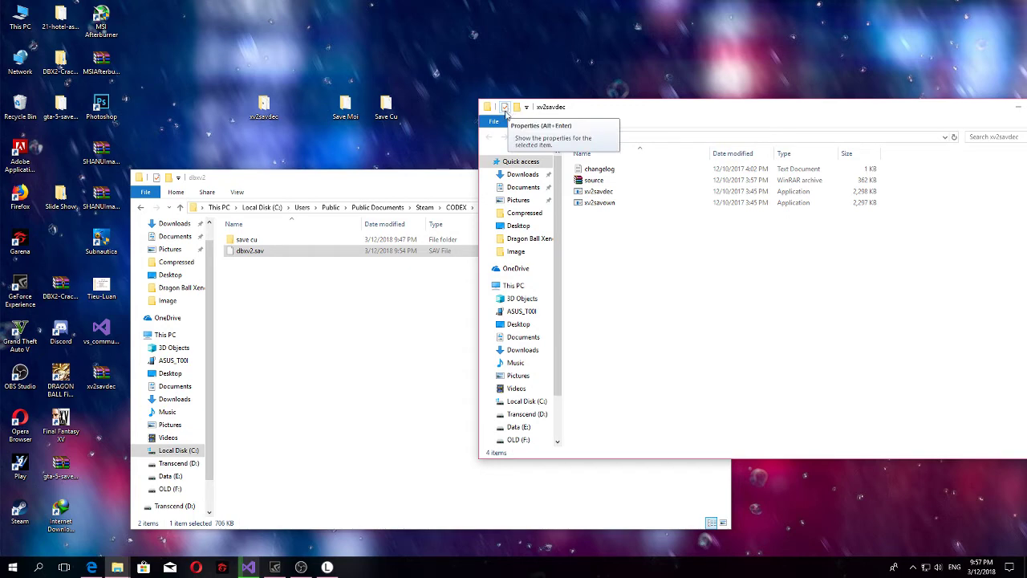
pyautogui.doubleClick(345, 103)
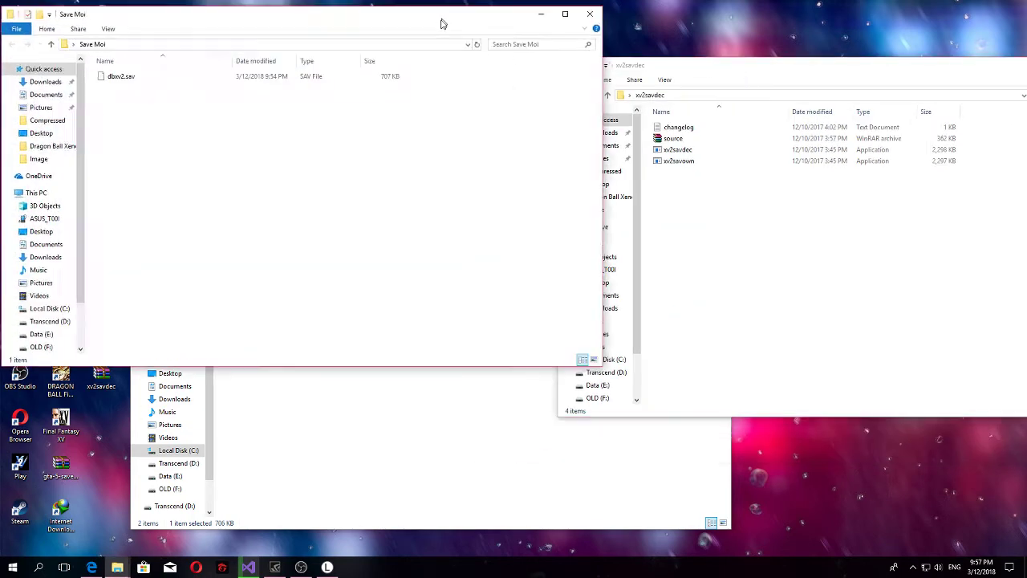
pyautogui.moveTo(442, 8); pyautogui.dragTo(438, 223)
# - Open Save Moi's dbxv2.sav with xv2savown, copy the file's current SteamID 64, and close the console
pyautogui.moveTo(114, 291); pyautogui.dragTo(713, 166)
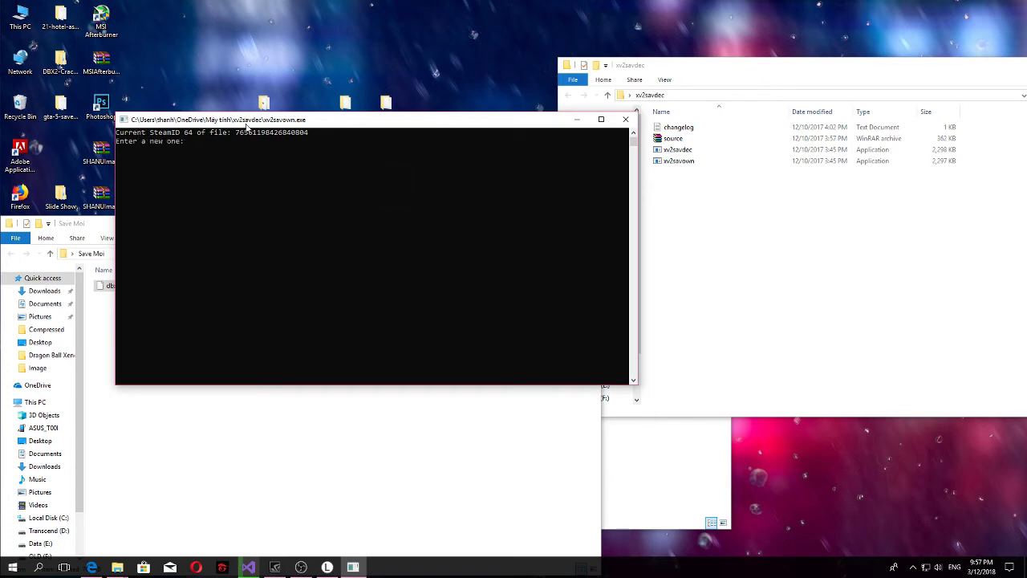
pyautogui.moveTo(258, 126); pyautogui.dragTo(357, 196)
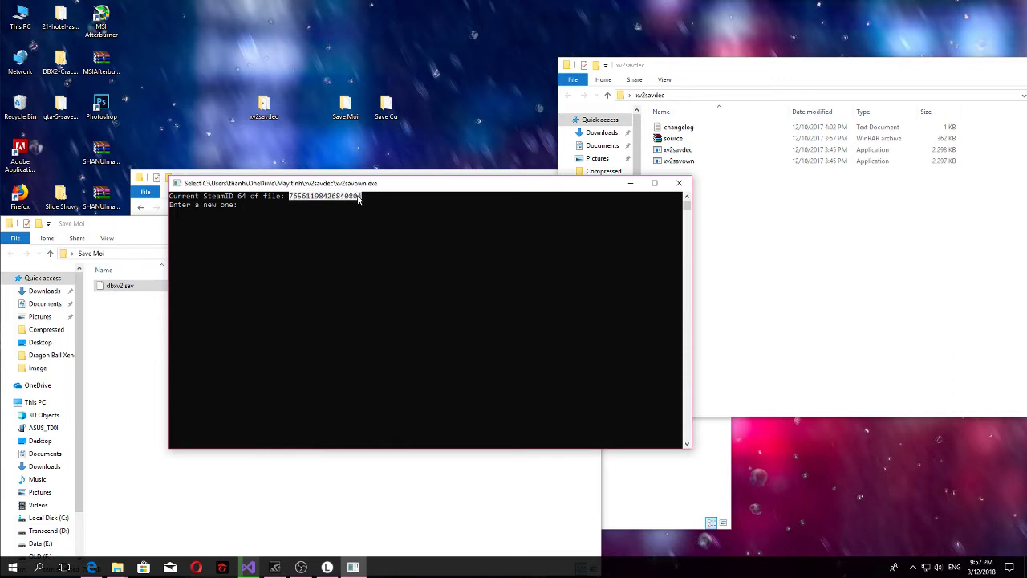
pyautogui.rightClick(325, 197)
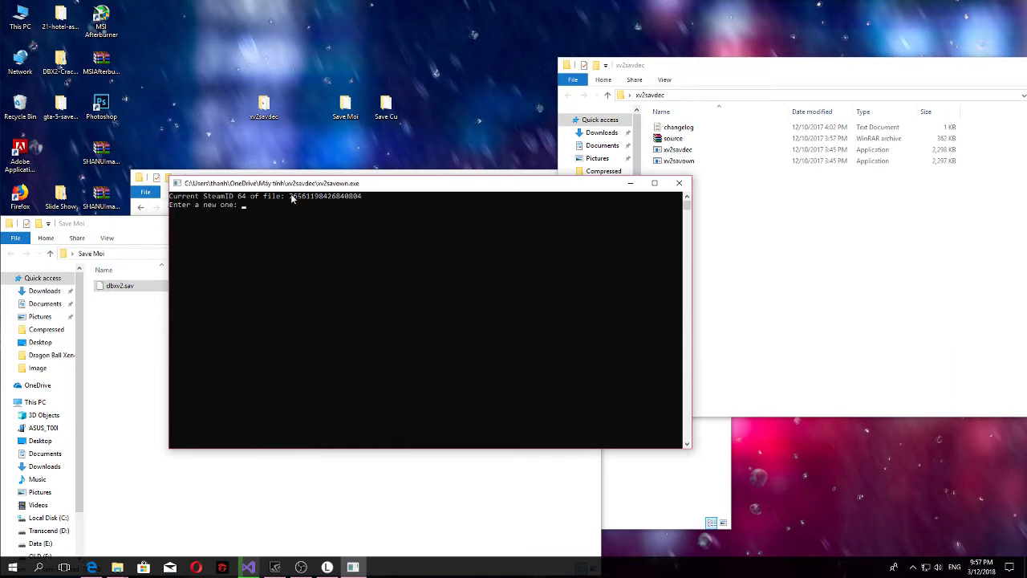
pyautogui.moveTo(292, 199); pyautogui.dragTo(362, 197)
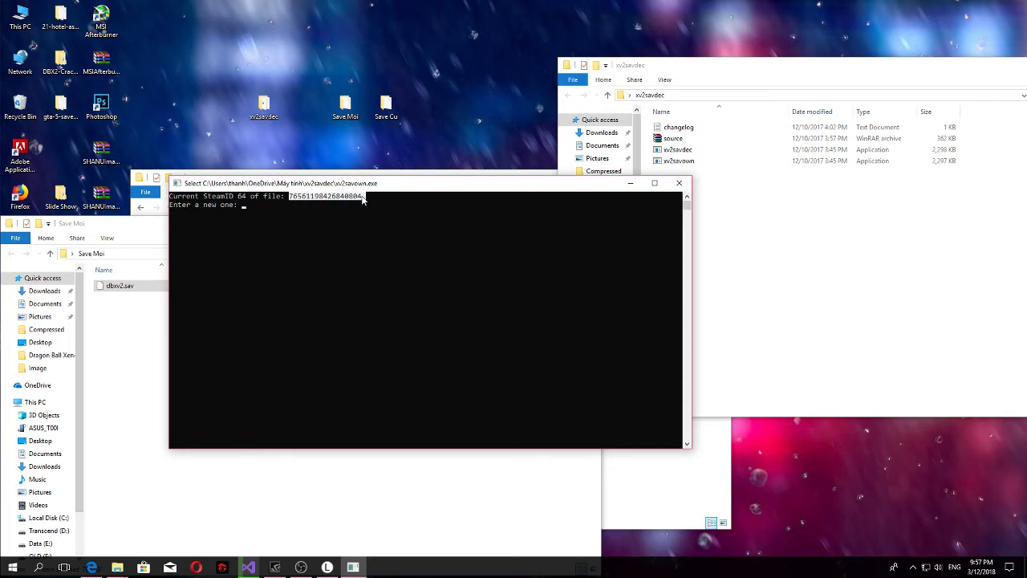
pyautogui.rightClick(329, 200)
pyautogui.moveTo(290, 197); pyautogui.dragTo(359, 202)
pyautogui.rightClick(378, 193)
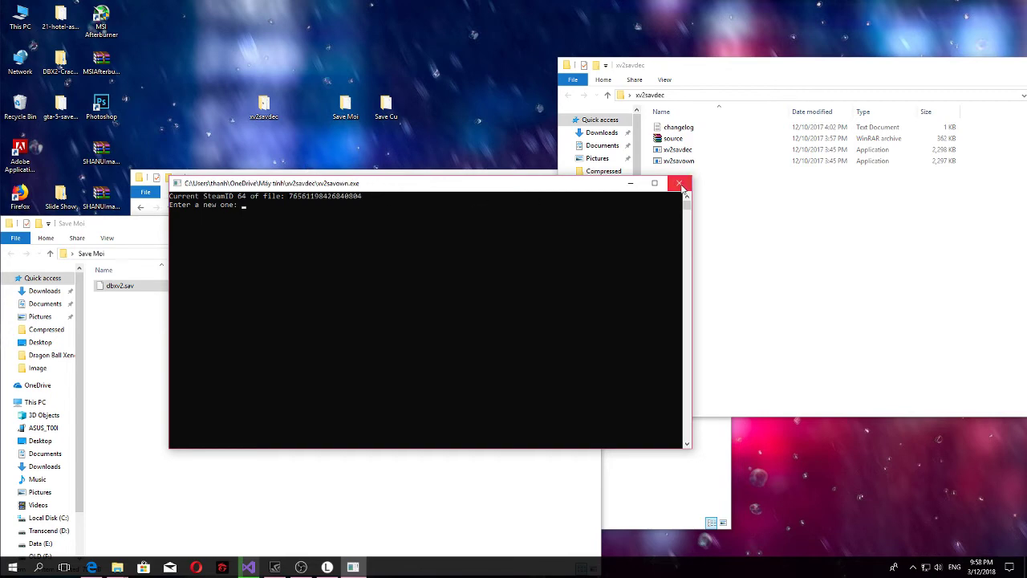
pyautogui.press('Return')
# - Open Save Cu's dbxv2.sav with xv2savown, set its SteamID 64 to the copied ID, and close the console
pyautogui.moveTo(676, 71); pyautogui.dragTo(616, 83)
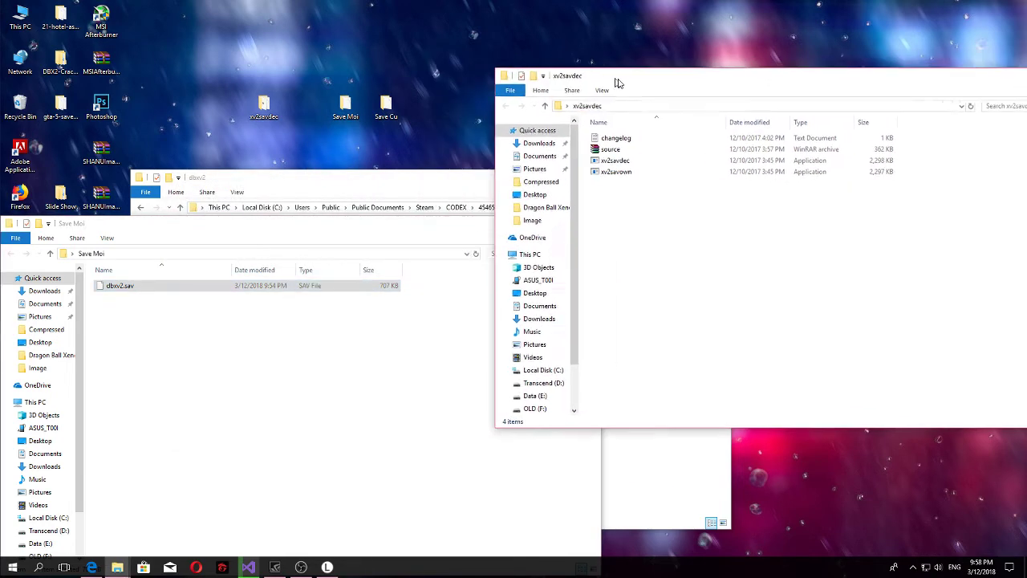
pyautogui.doubleClick(391, 105)
pyautogui.moveTo(357, 16); pyautogui.dragTo(302, 103)
pyautogui.moveTo(97, 171); pyautogui.dragTo(636, 175)
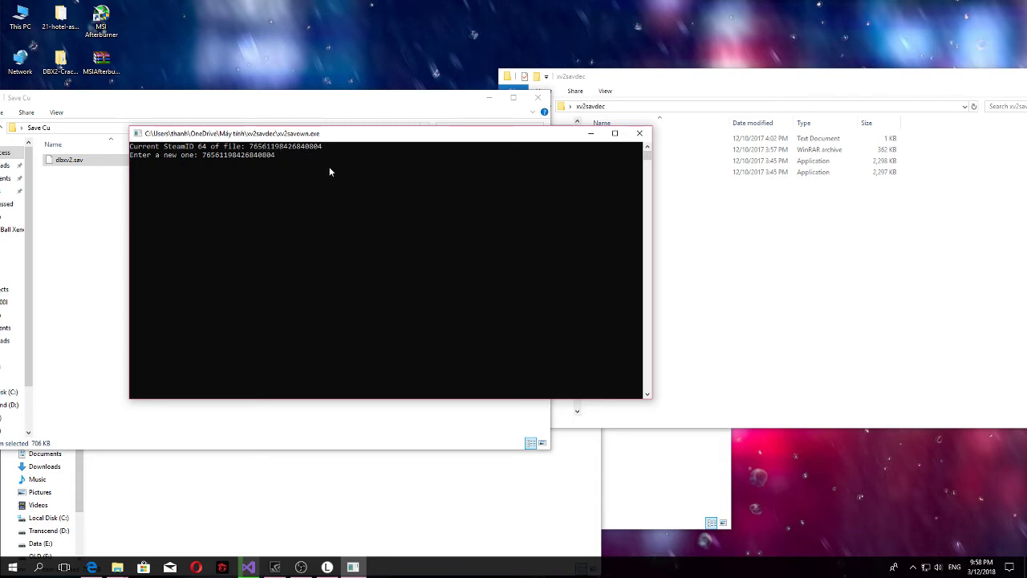
pyautogui.press('Return')
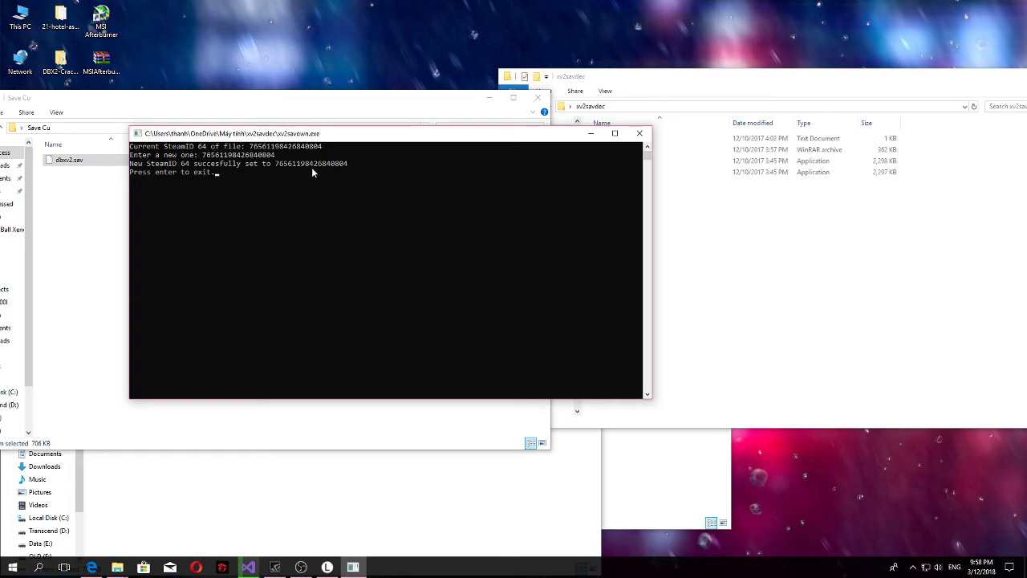
pyautogui.click(489, 97)
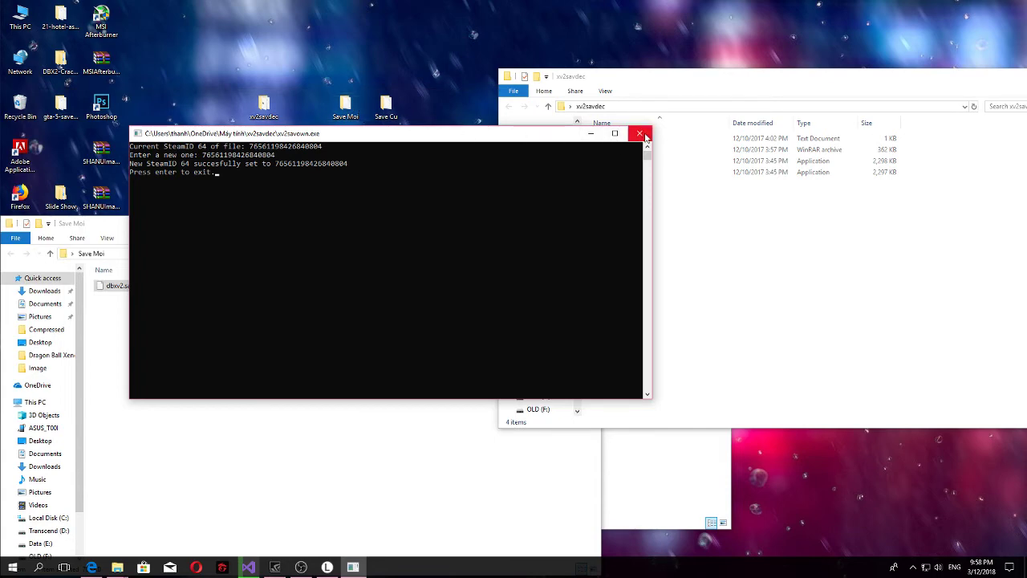
pyautogui.moveTo(518, 133); pyautogui.dragTo(404, 190)
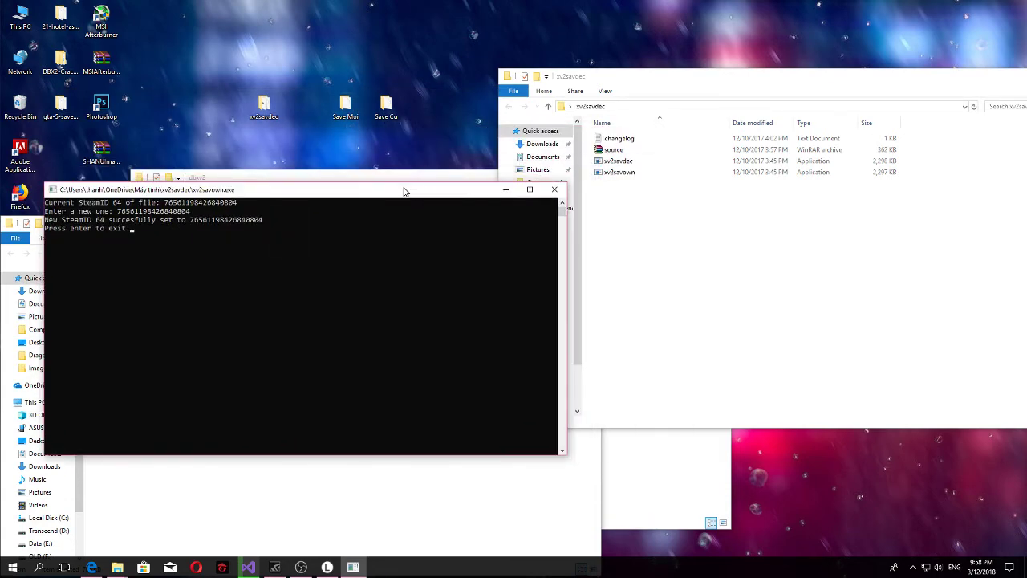
pyautogui.click(553, 189)
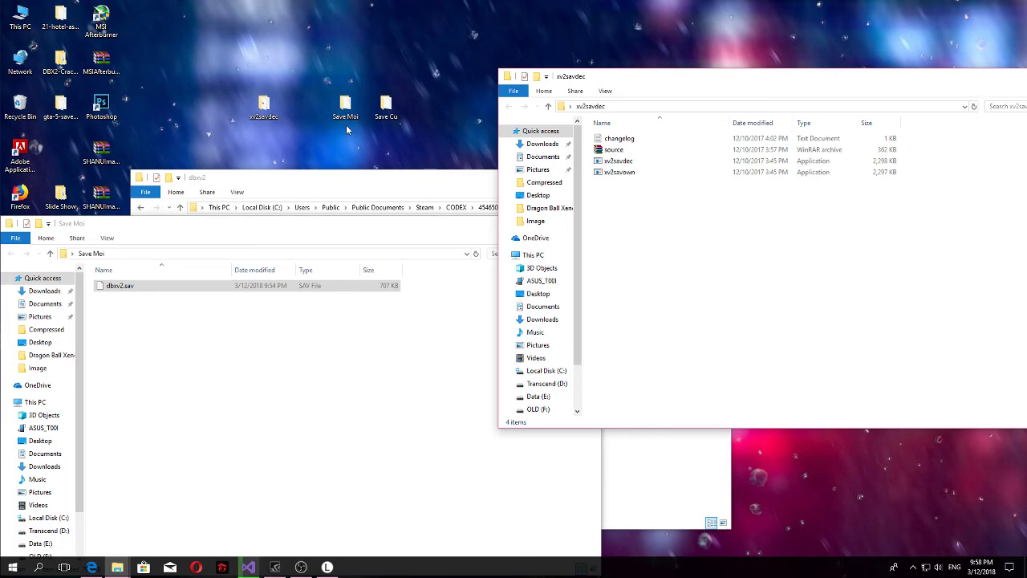
# - Copy the modified dbxv2.sav from the Save Cu folder on the desktop and minimize that folder's window
pyautogui.click(385, 105)
pyautogui.doubleClick(386, 105)
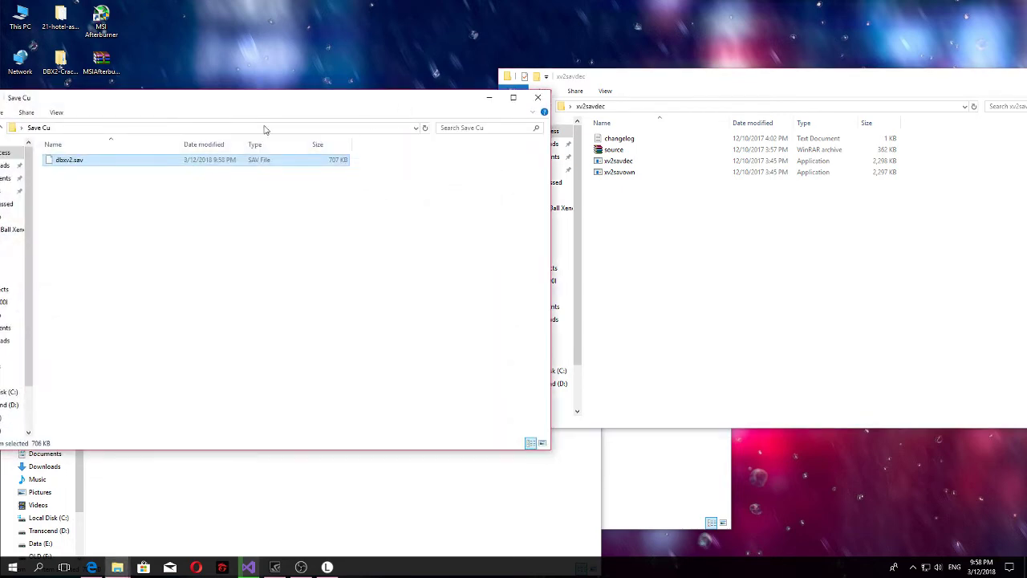
pyautogui.moveTo(305, 101); pyautogui.dragTo(645, 94)
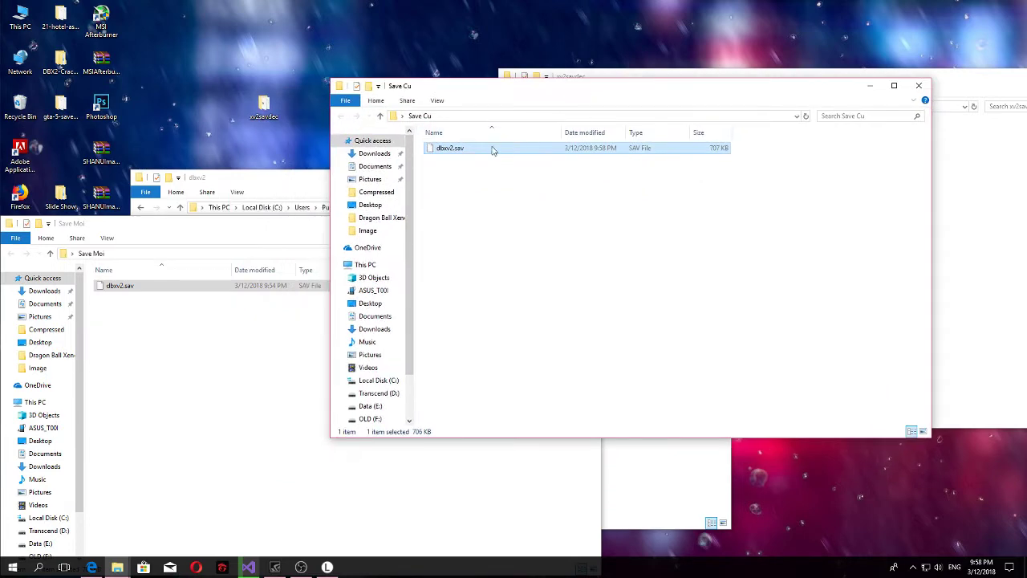
pyautogui.rightClick(451, 154)
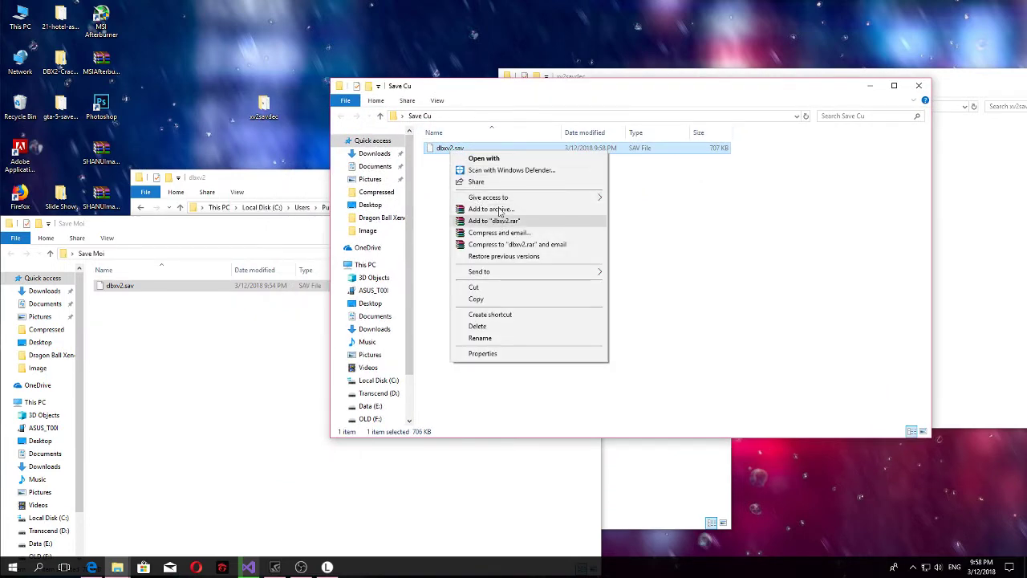
pyautogui.click(500, 91)
pyautogui.moveTo(500, 91); pyautogui.dragTo(474, 110)
pyautogui.rightClick(433, 169)
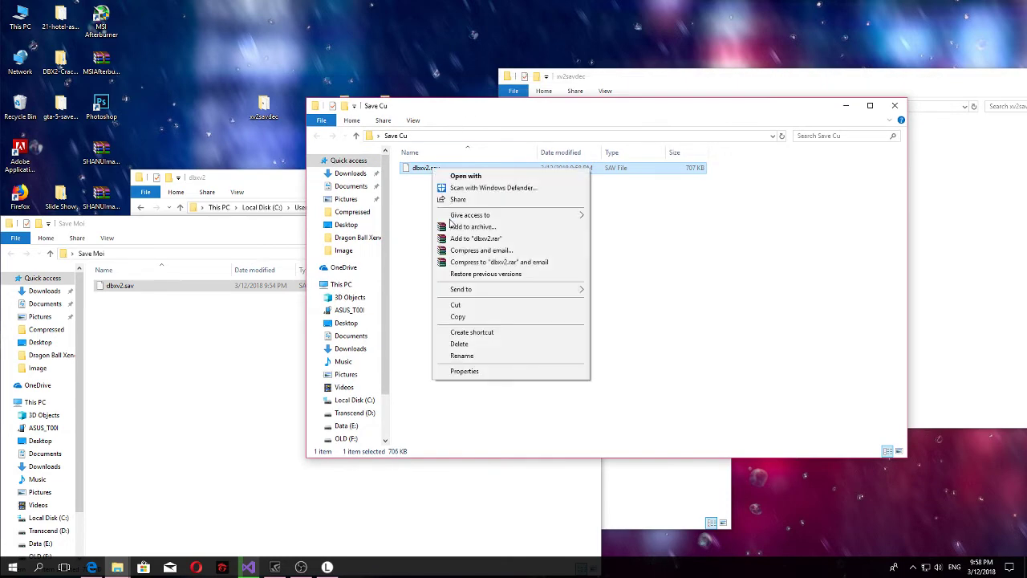
pyautogui.click(456, 317)
pyautogui.click(843, 106)
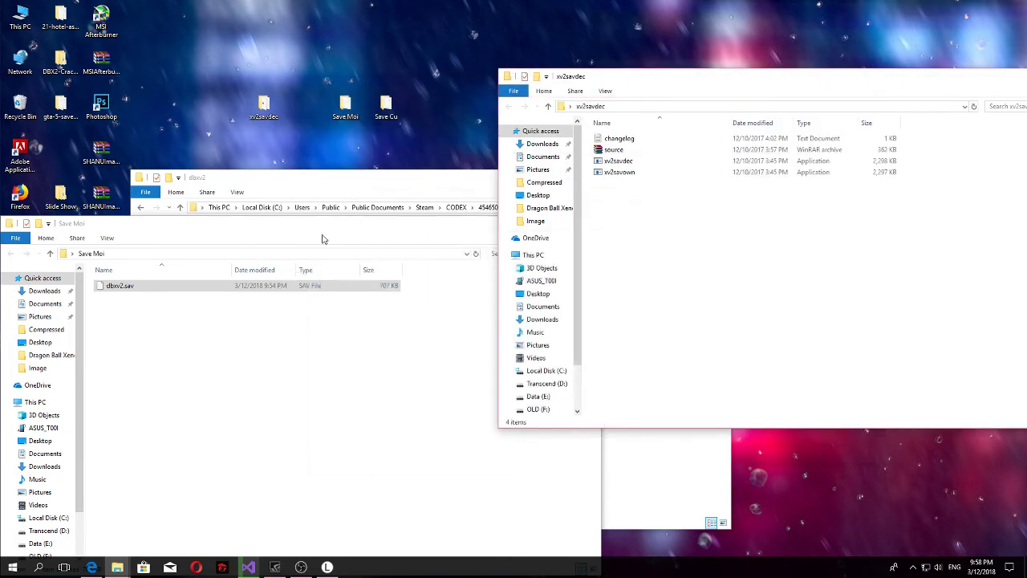
# - Retrace the game's save path from the CODEX folder through 454650 and remote to the dbxv2 folder
pyautogui.click(327, 236)
pyautogui.click(431, 174)
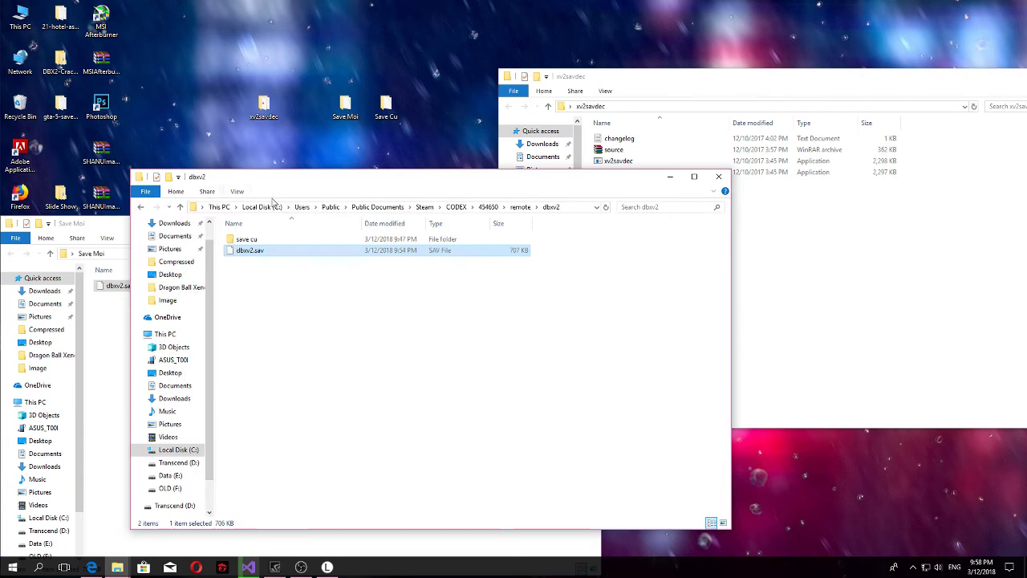
pyautogui.click(519, 207)
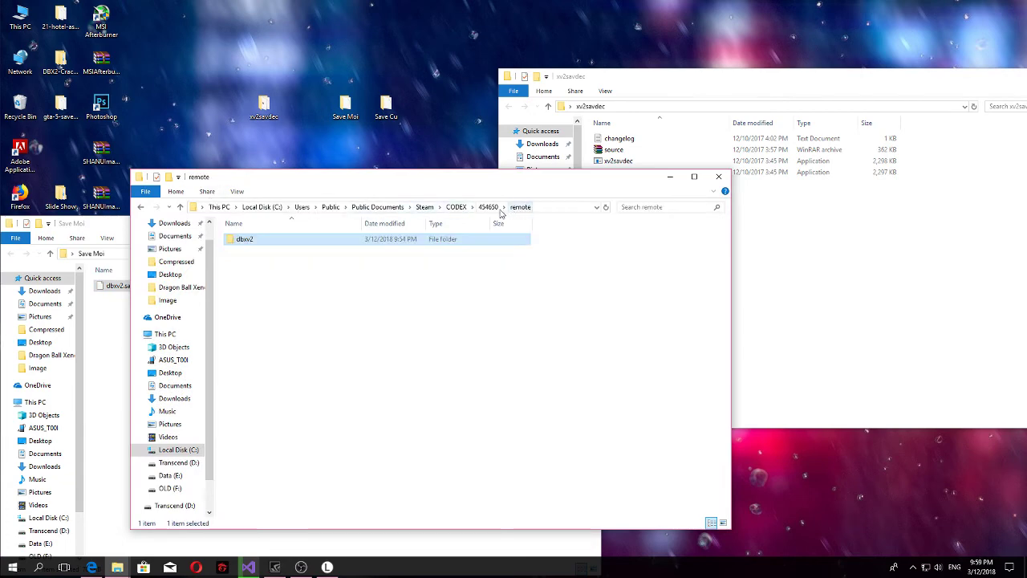
pyautogui.click(489, 207)
pyautogui.click(456, 207)
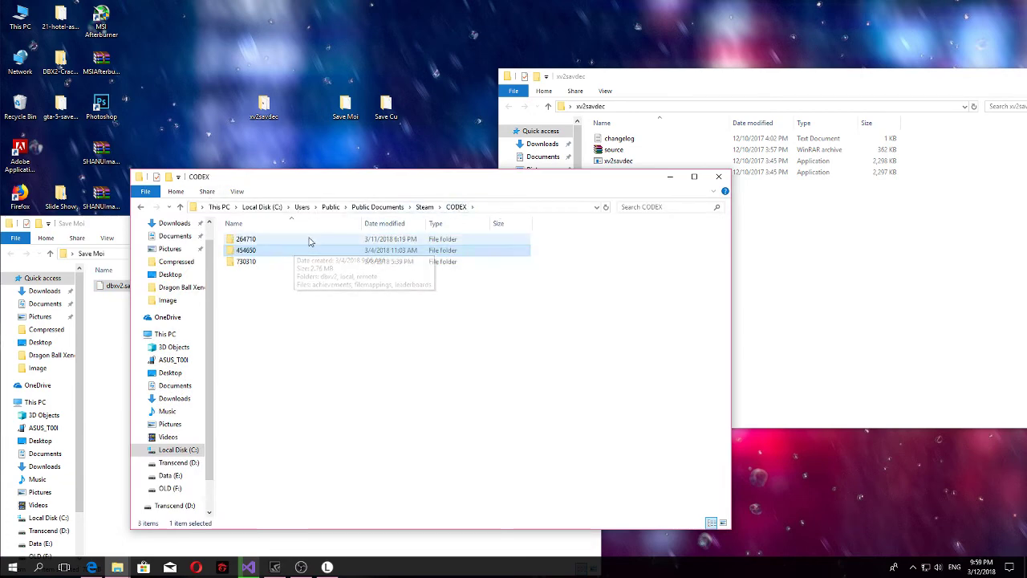
pyautogui.doubleClick(262, 251)
pyautogui.doubleClick(259, 262)
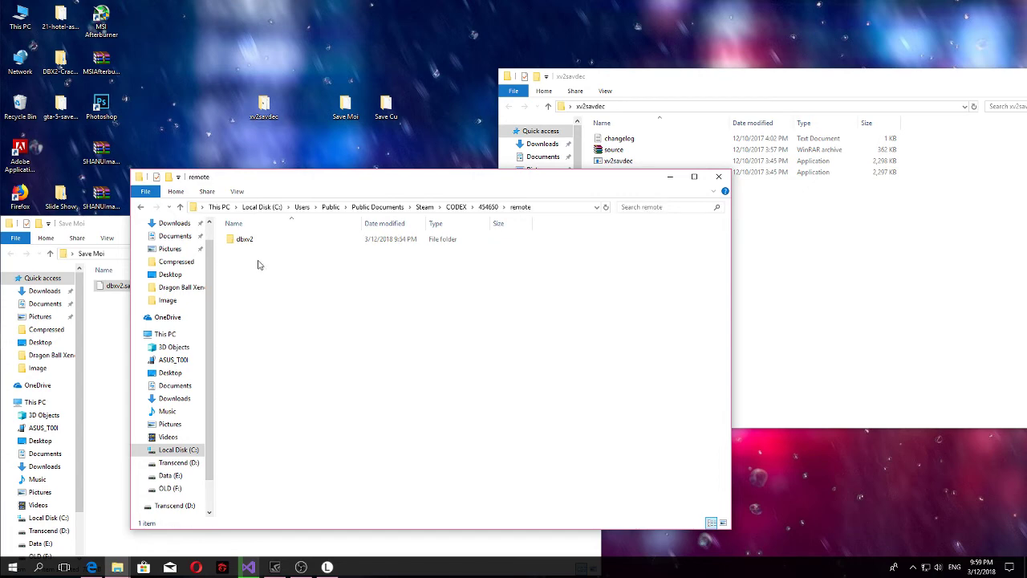
pyautogui.doubleClick(260, 240)
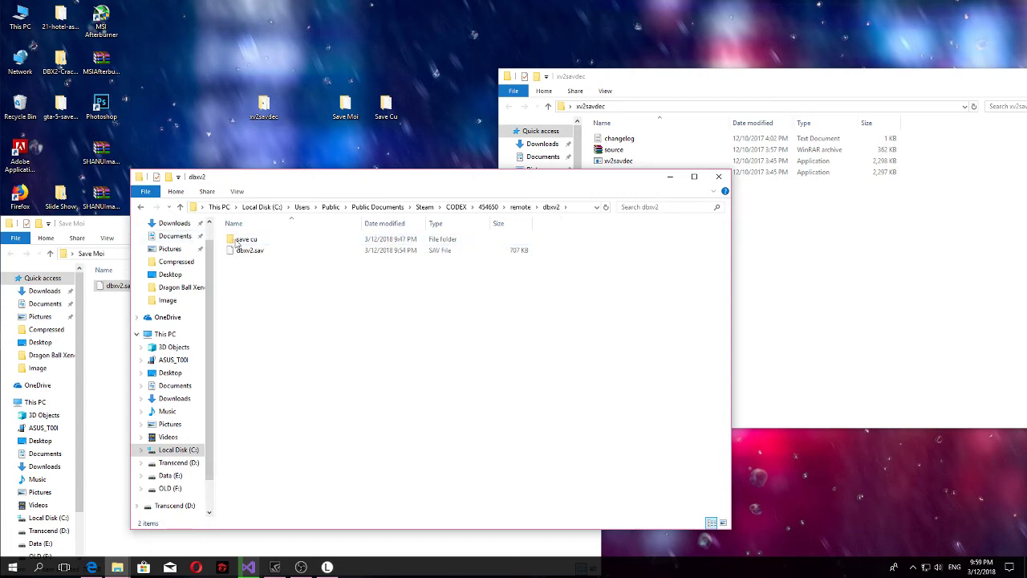
# - Paste the copied dbxv2.sav into the game's dbxv2 save folder, replacing the existing file
pyautogui.rightClick(301, 304)
pyautogui.click(307, 369)
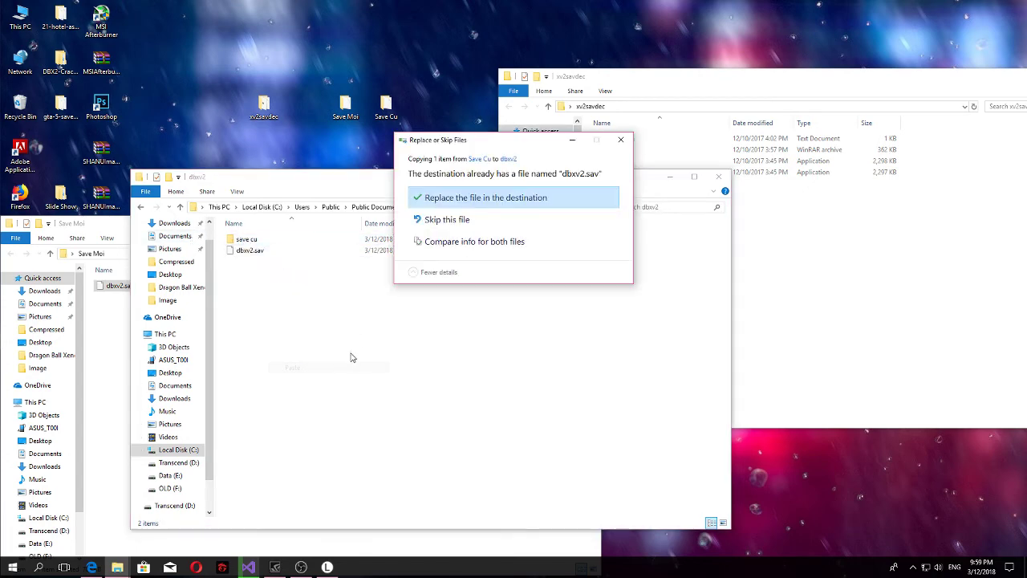
pyautogui.click(473, 198)
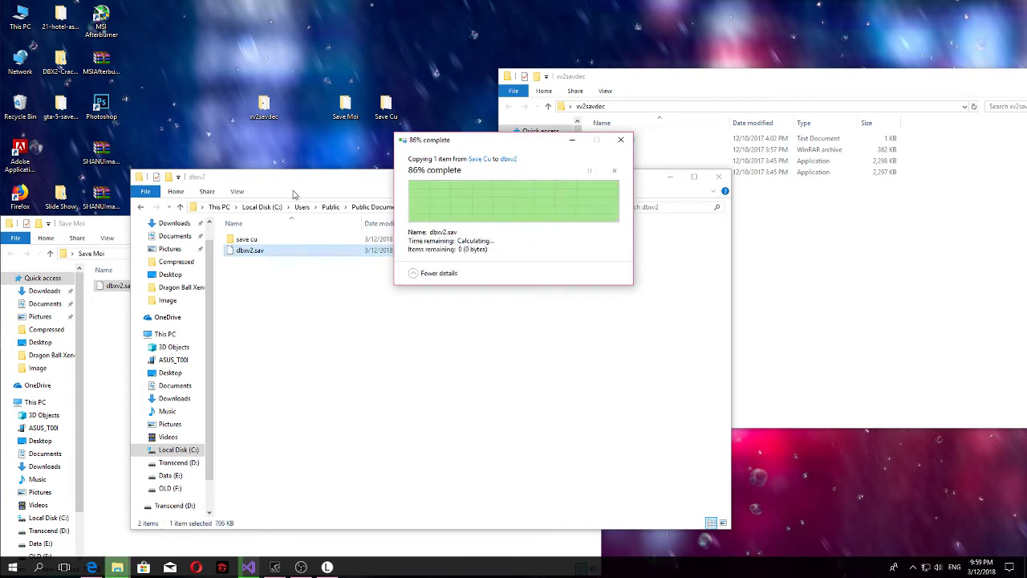
# - Close the Save Moi, xv2savdec and dbxv2 folder windows
pyautogui.click(91, 228)
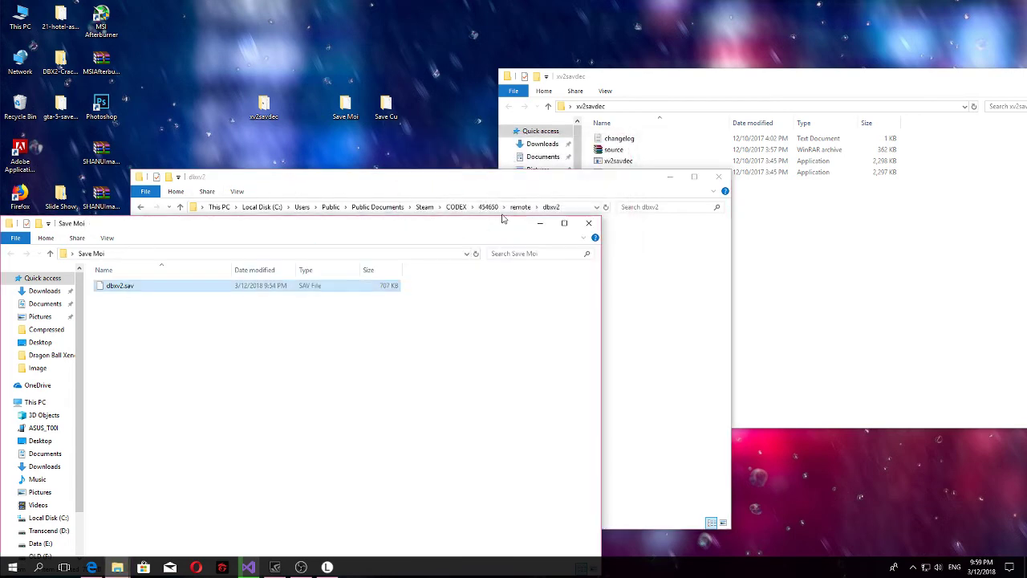
pyautogui.click(588, 224)
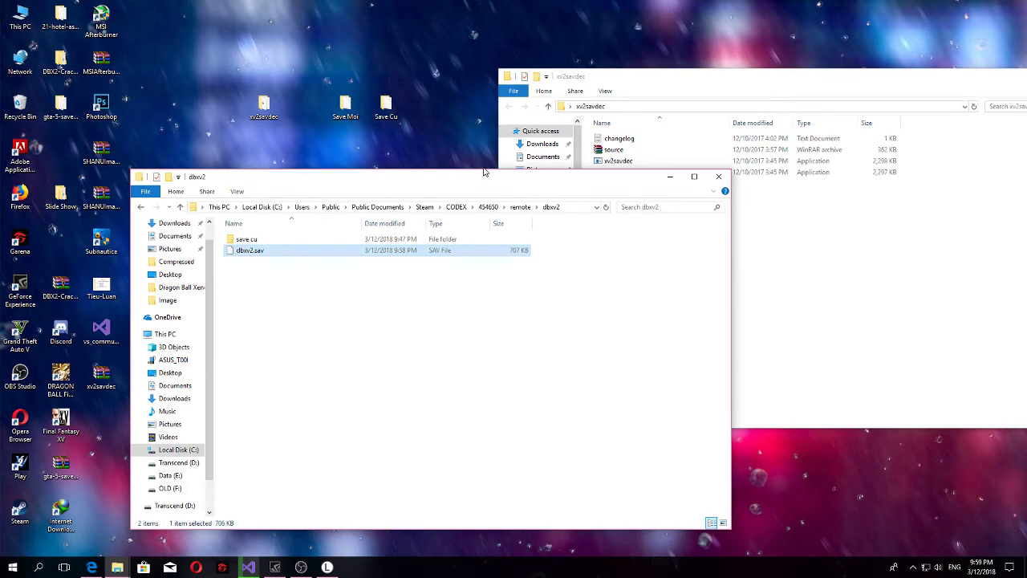
pyautogui.moveTo(728, 81); pyautogui.dragTo(362, 107)
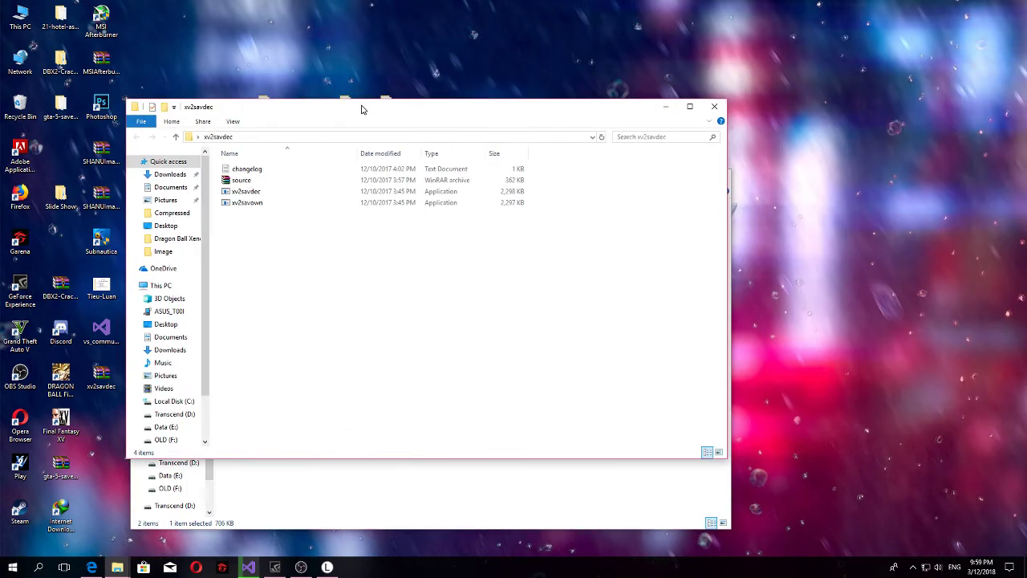
pyautogui.click(713, 107)
pyautogui.moveTo(596, 188); pyautogui.dragTo(558, 146)
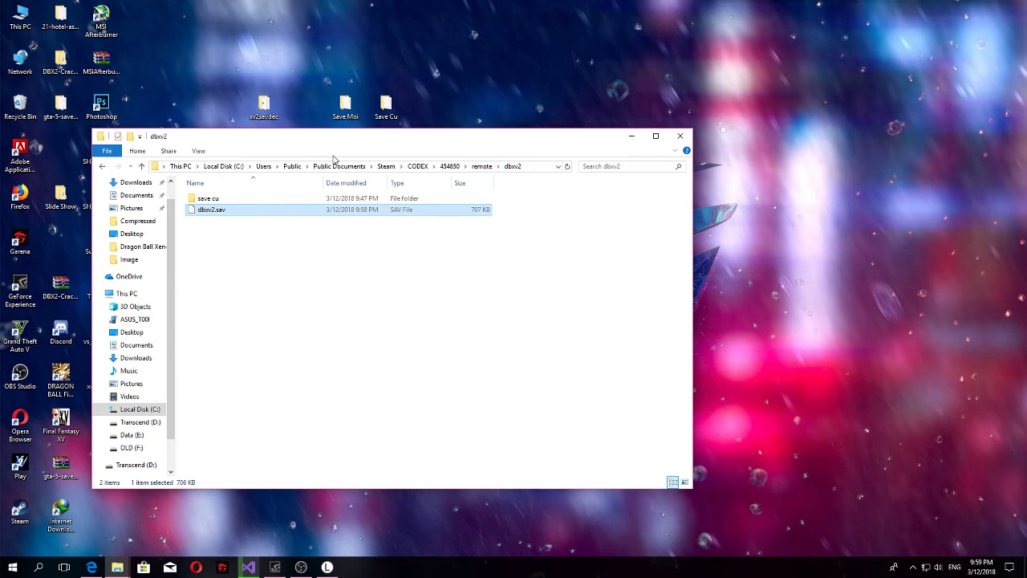
pyautogui.click(680, 136)
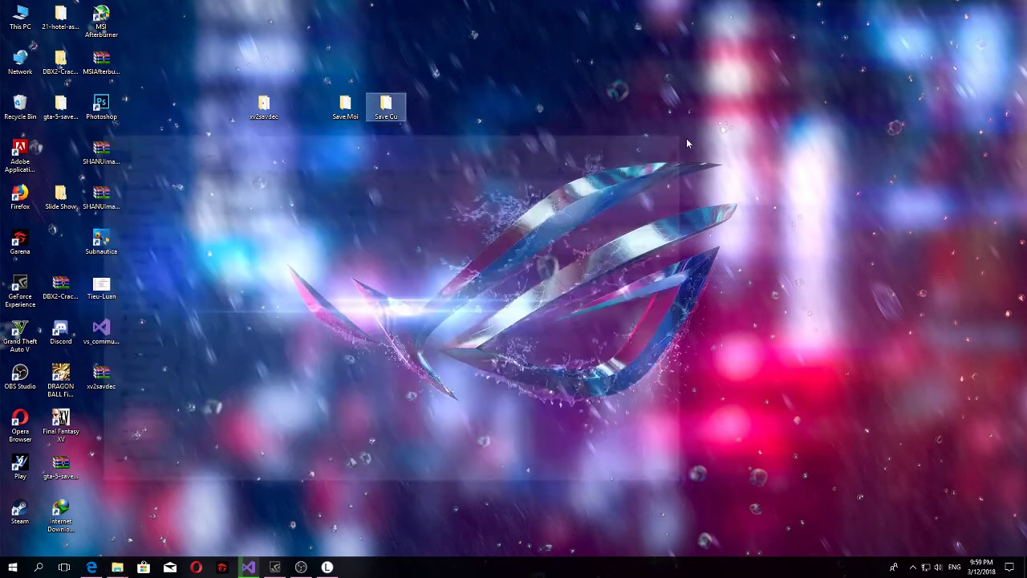
pyautogui.rightClick(324, 208)
pyautogui.click(358, 238)
pyautogui.rightClick(292, 196)
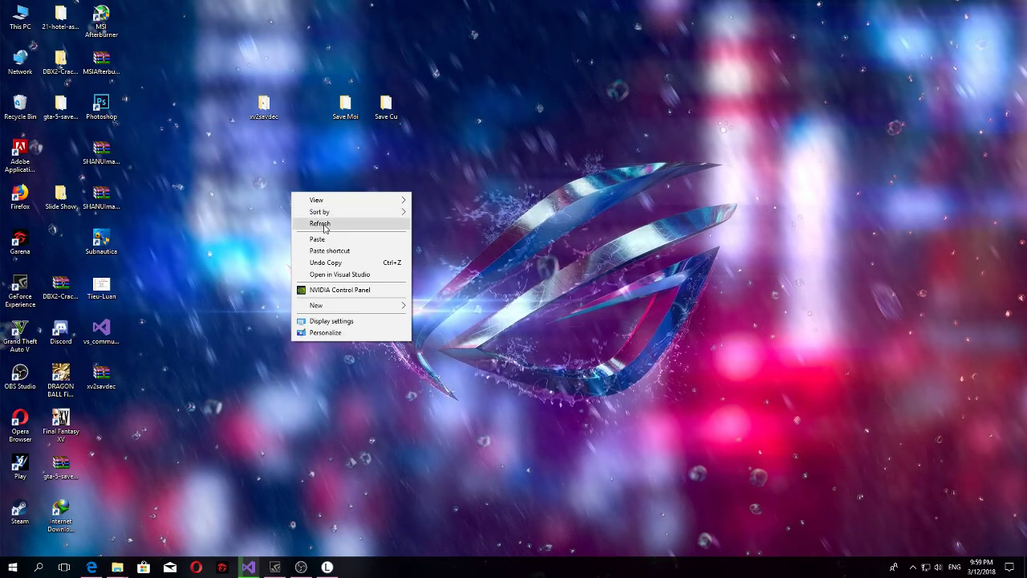
pyautogui.click(317, 222)
# - Launch the game in Online mode, skip through to character selection to check the transferred save, and confirm the first slot
pyautogui.click(327, 567)
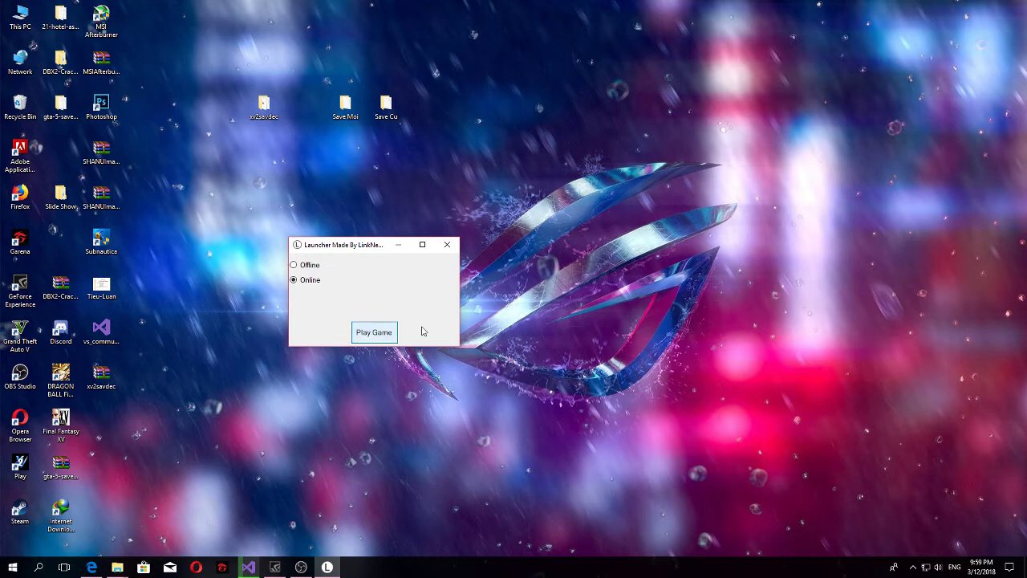
pyautogui.press('Return')
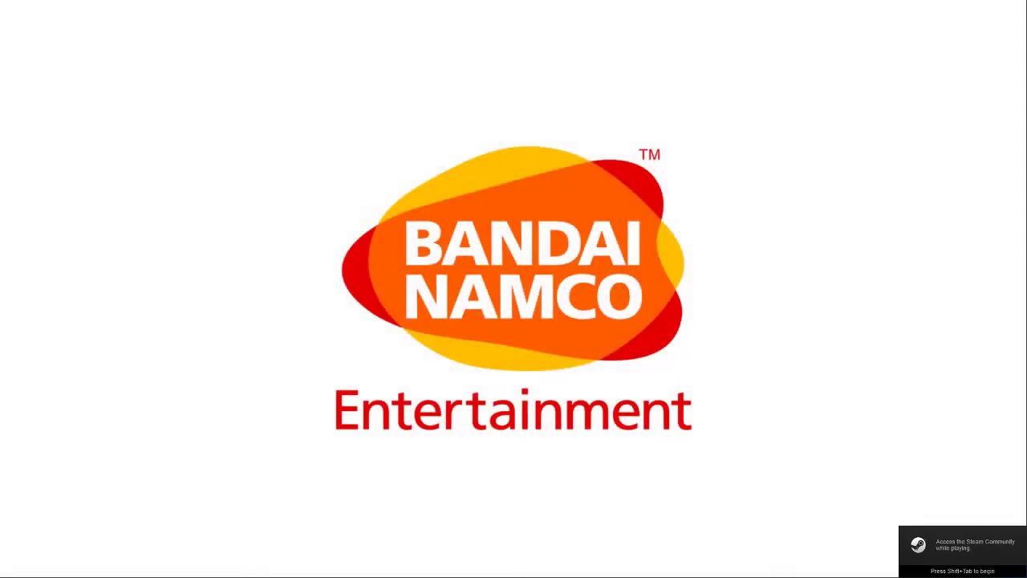
pyautogui.press('Return')
pyautogui.press('Return')
pyautogui.press('Return')
pyautogui.press('Return')
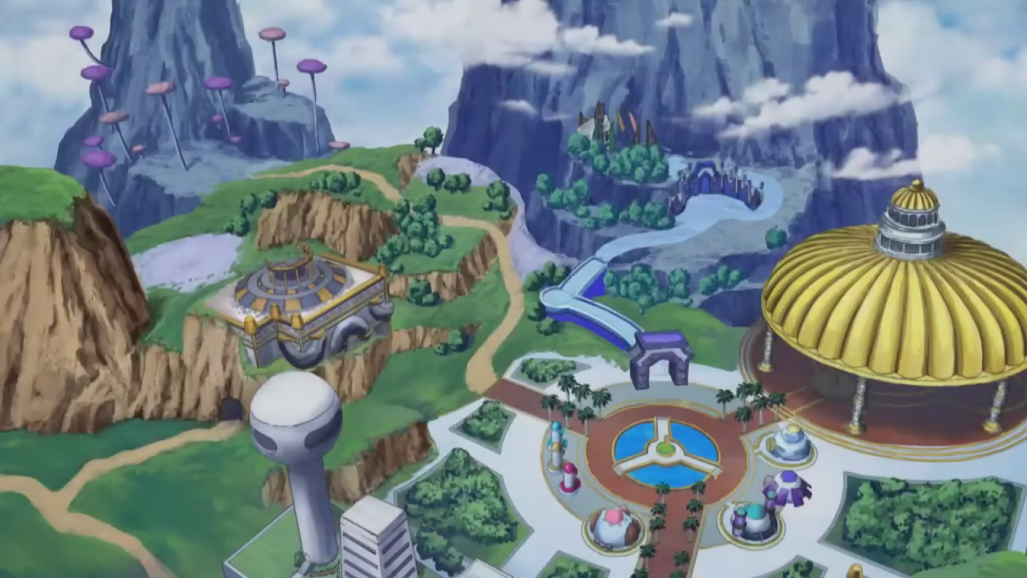
pyautogui.press('Return')
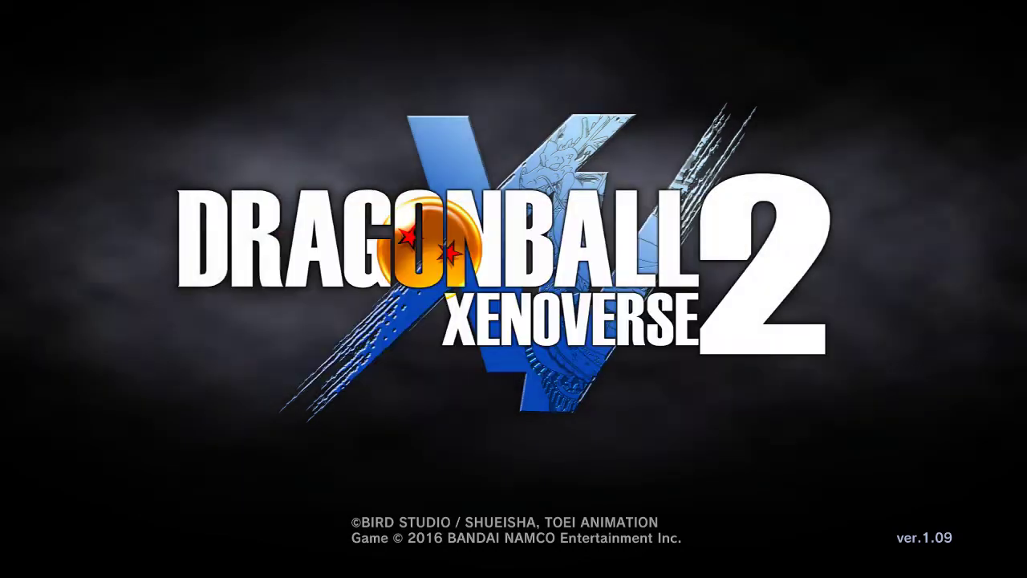
pyautogui.press('Return')
pyautogui.press('Return')
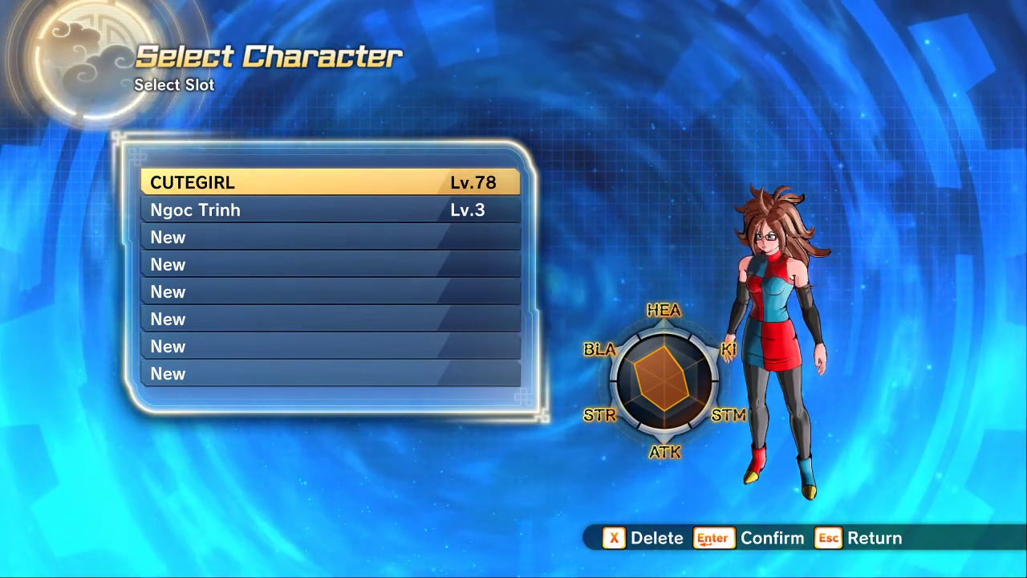
pyautogui.press('Return')
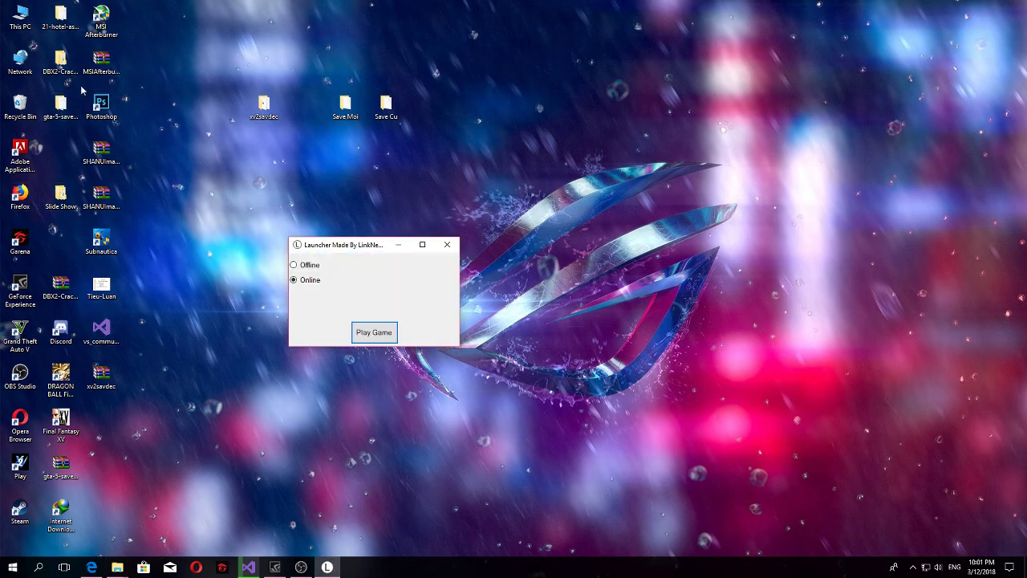
# - Look through the contents of the DBX2-Crack launcher folder and its inner folder, and minimize the window
pyautogui.doubleClick(60, 63)
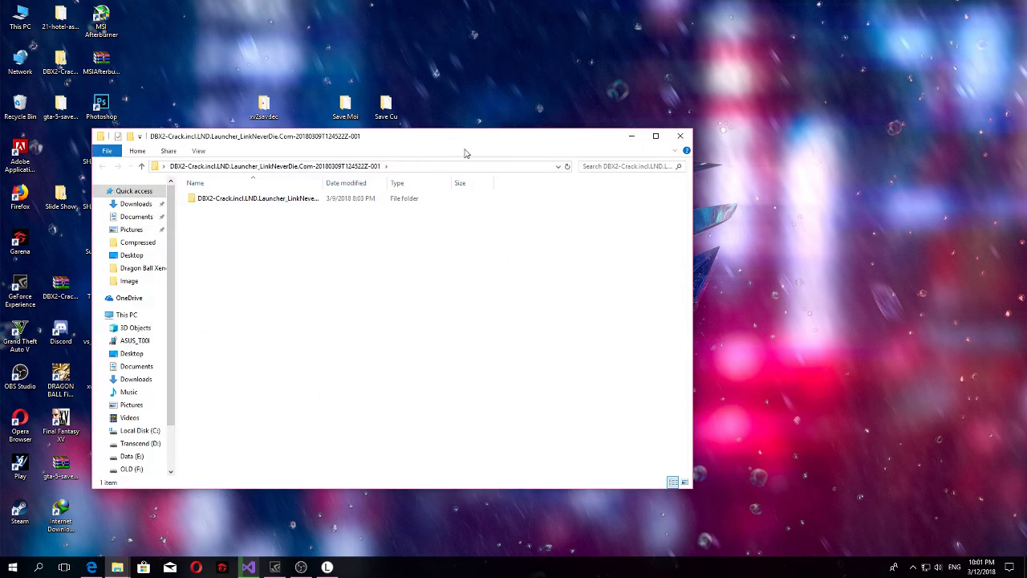
pyautogui.doubleClick(281, 200)
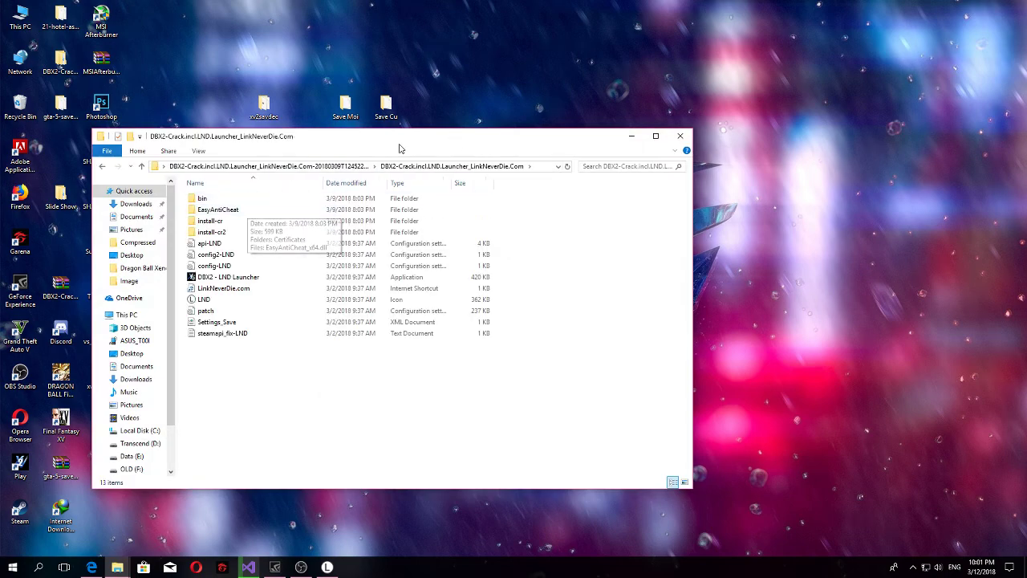
pyautogui.click(632, 136)
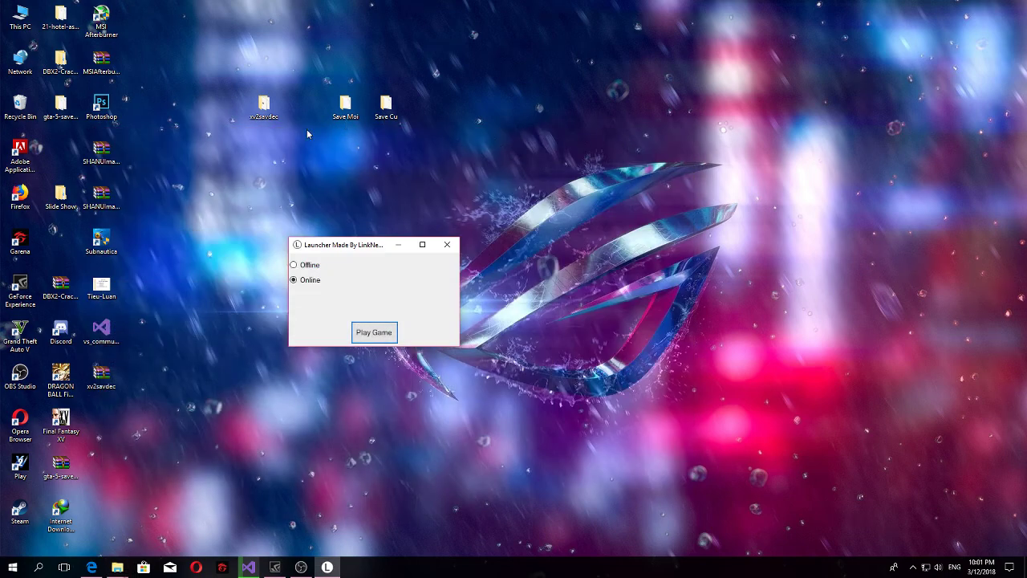
pyautogui.moveTo(321, 165); pyautogui.dragTo(430, 57)
pyautogui.click(227, 142)
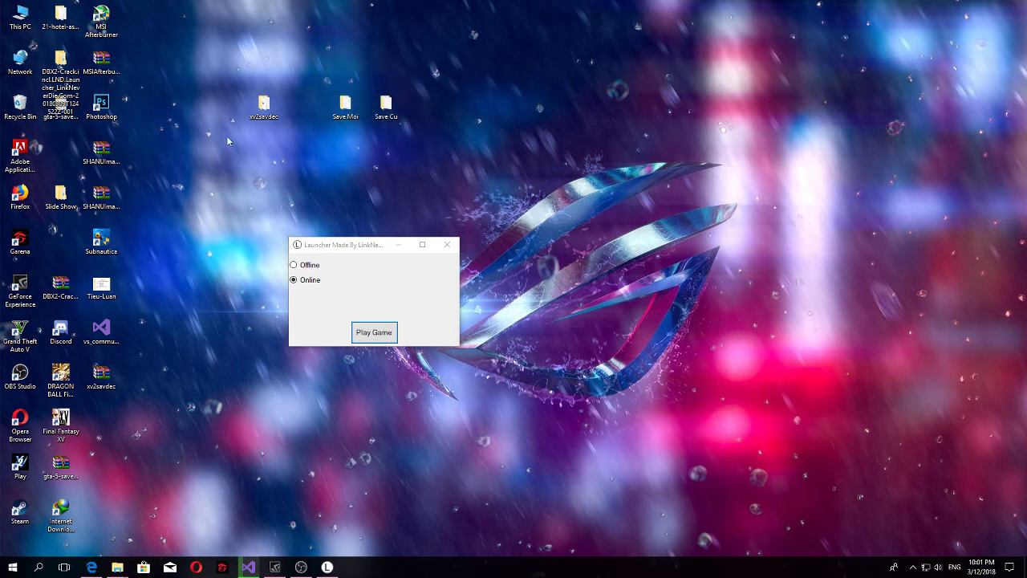
pyautogui.moveTo(324, 167); pyautogui.dragTo(422, 64)
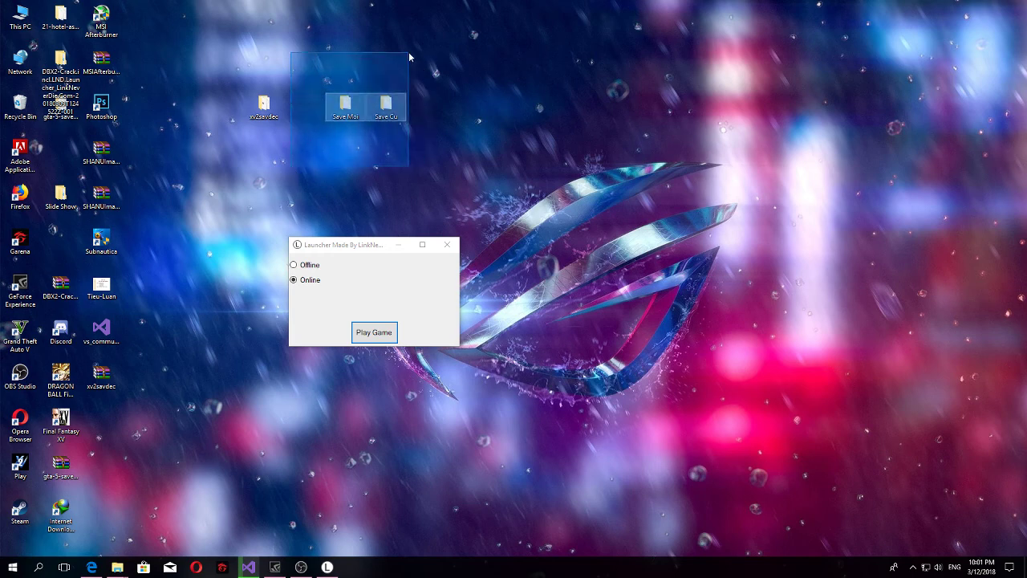
pyautogui.moveTo(301, 171); pyautogui.dragTo(438, 67)
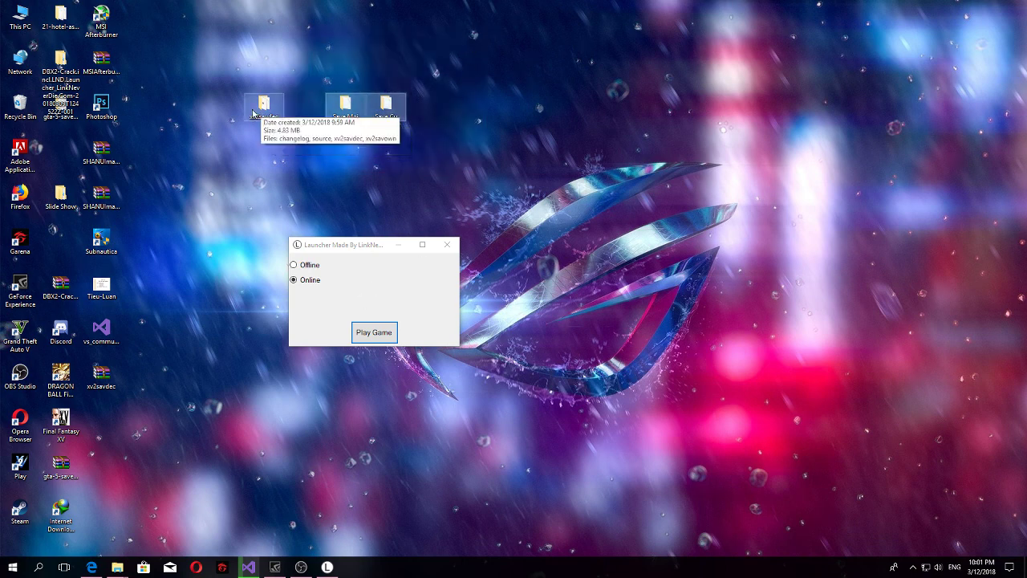
pyautogui.moveTo(323, 162); pyautogui.dragTo(420, 47)
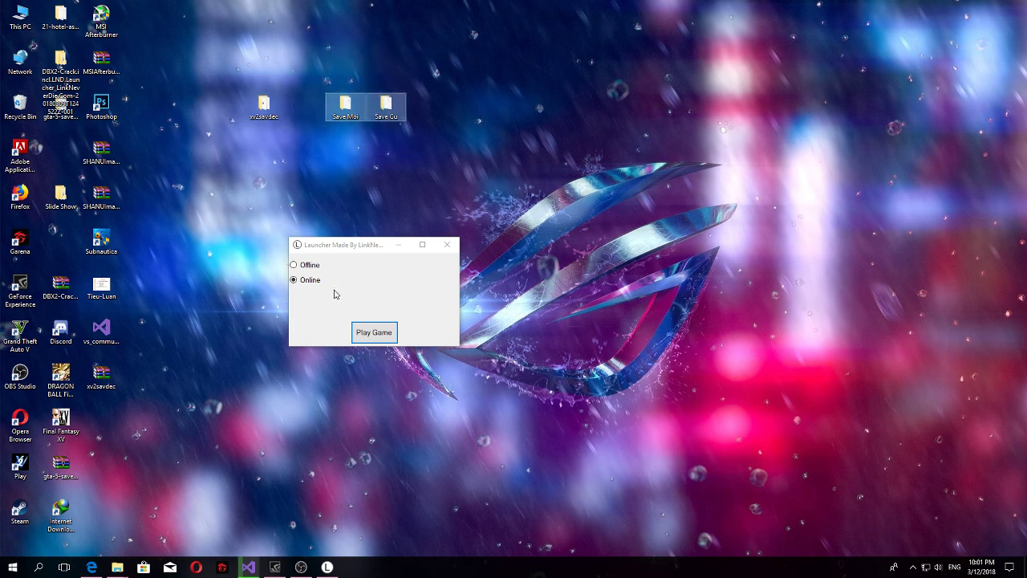